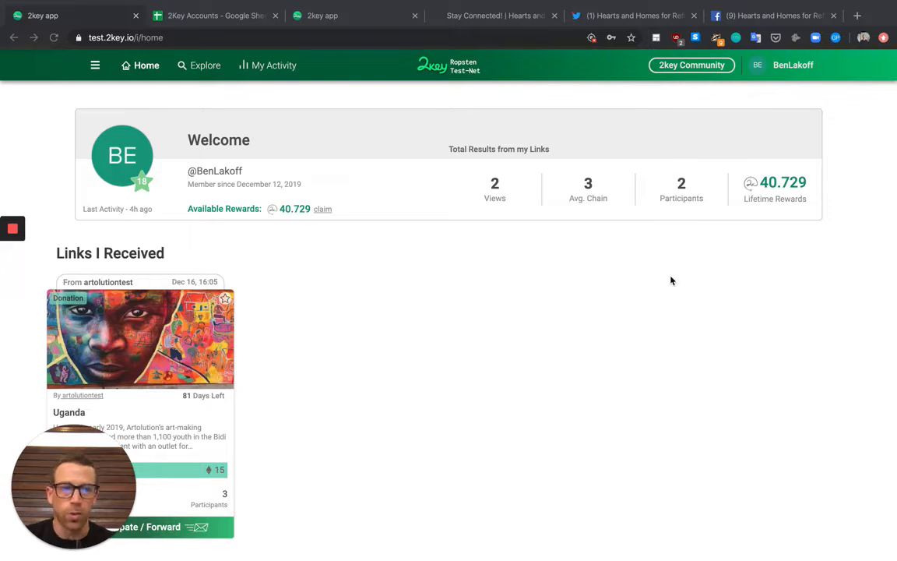
From the Caraya page's side menu, start creating a new 2key page
click(95, 70)
click(95, 69)
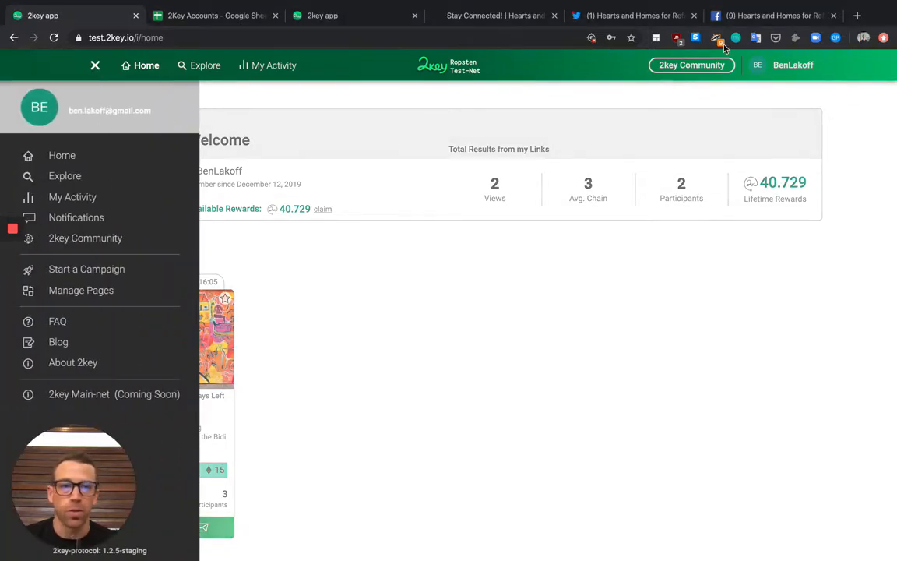
click(775, 68)
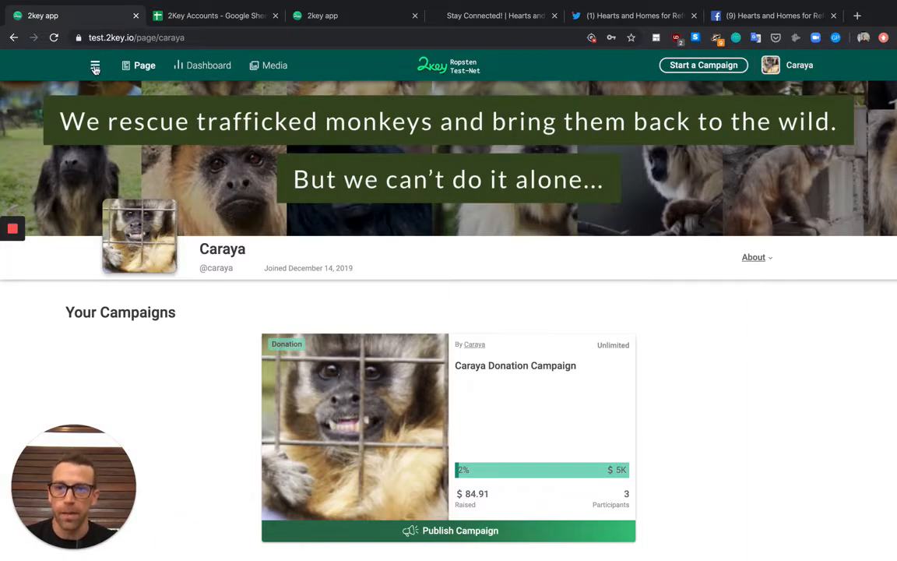
click(94, 67)
scroll(142, 252, down, 5)
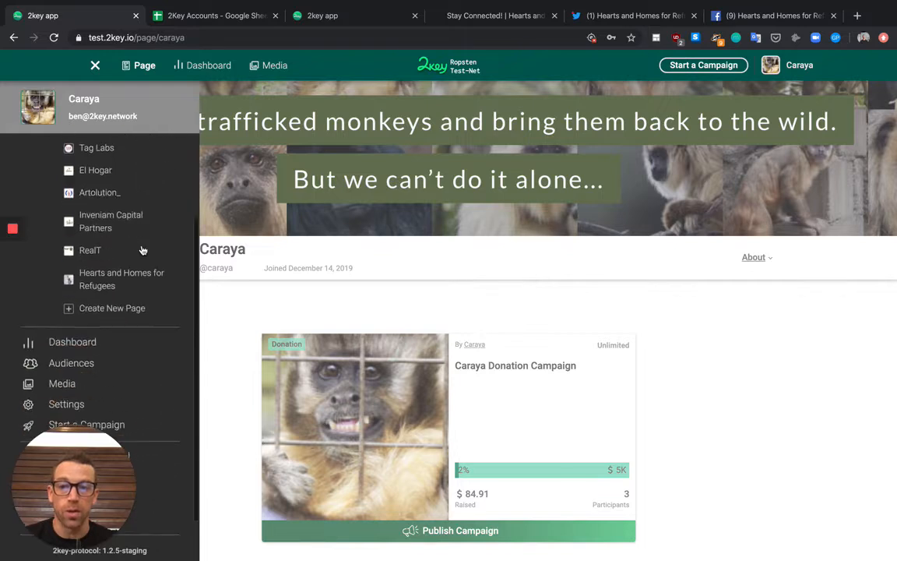
click(129, 287)
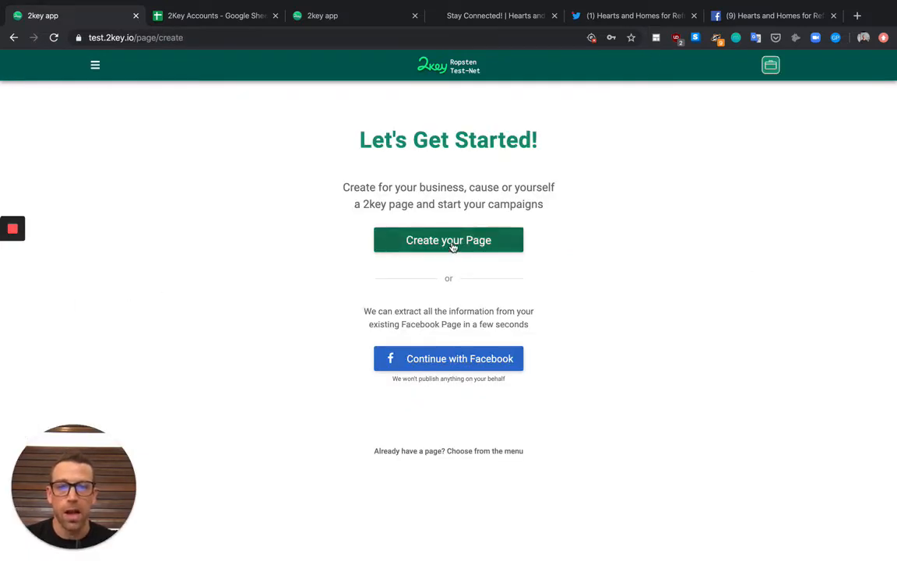
Create the 'BlockDevs Asia' Business or Brand page with handle blockdevsasia and its contact e-mail
click(451, 247)
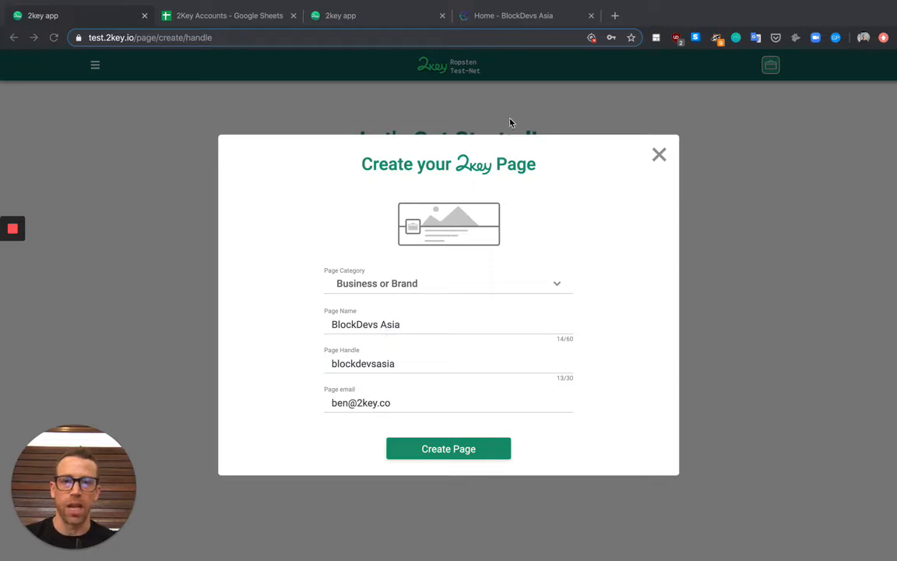
click(515, 21)
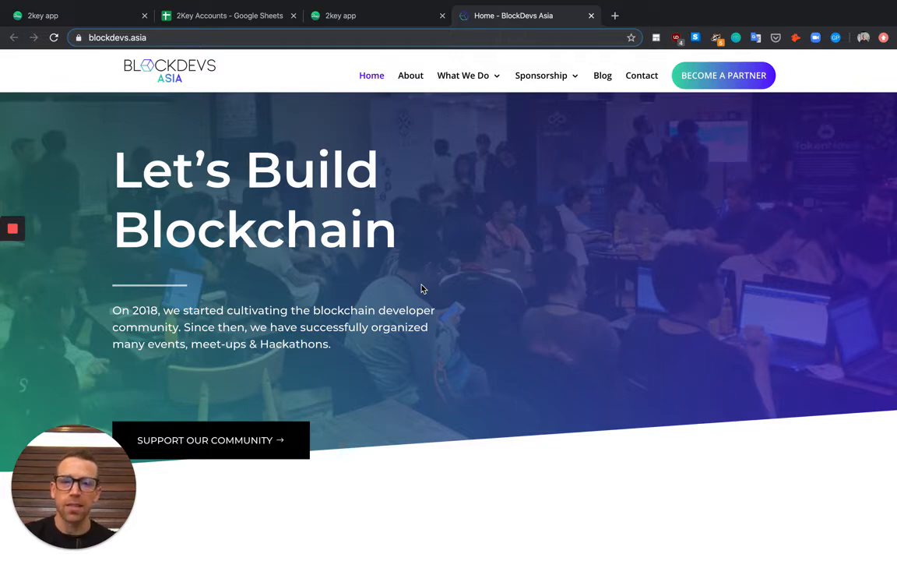
click(88, 17)
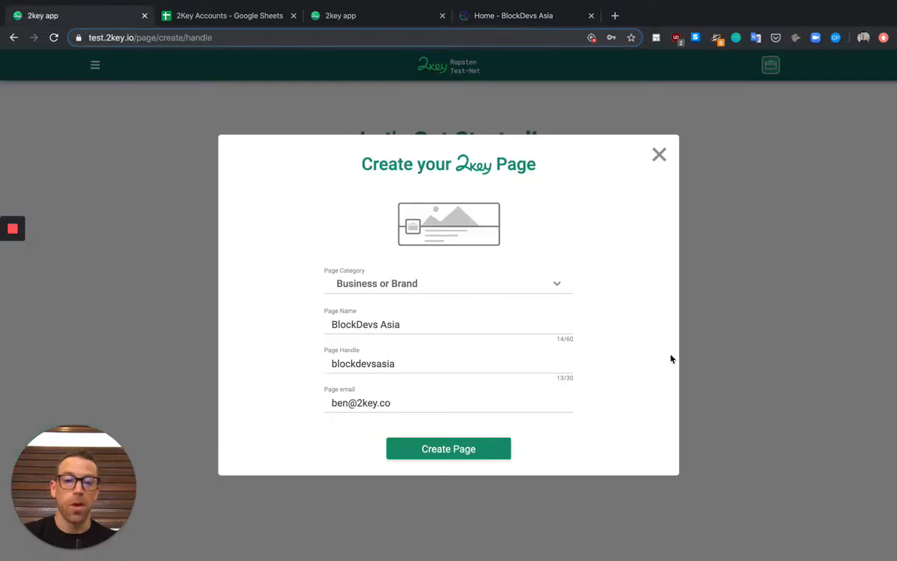
click(460, 450)
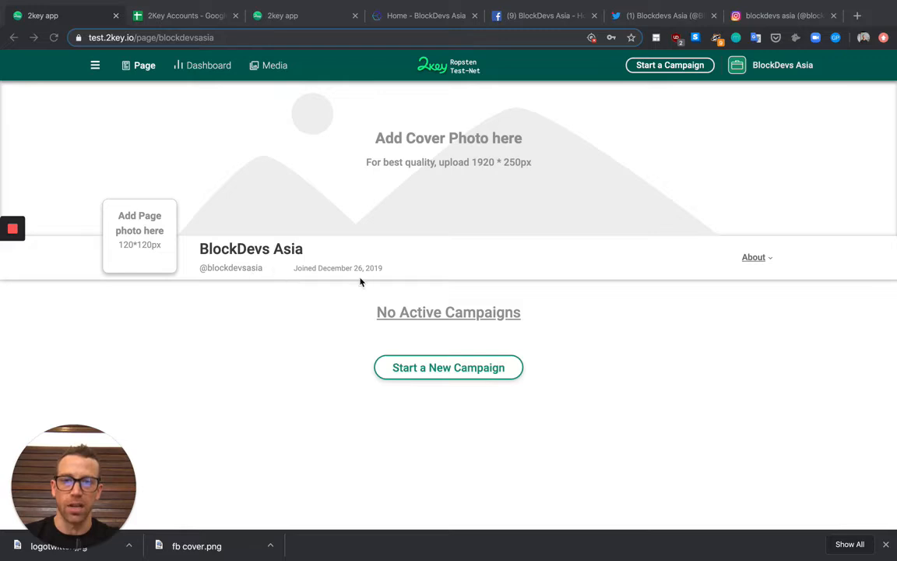
Add the cube logo and the BLOCKDEVS ASIA cover banner, then start editing the About details
click(753, 258)
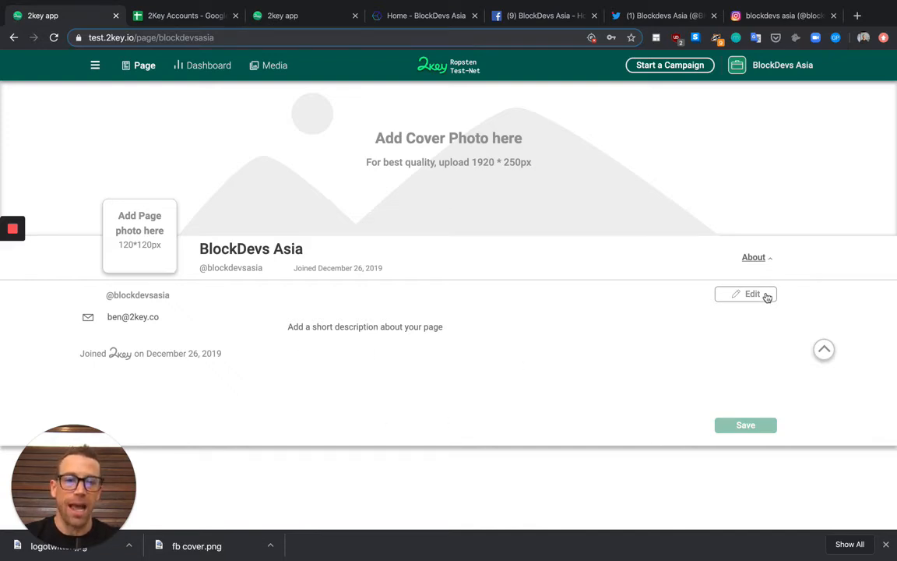
click(753, 257)
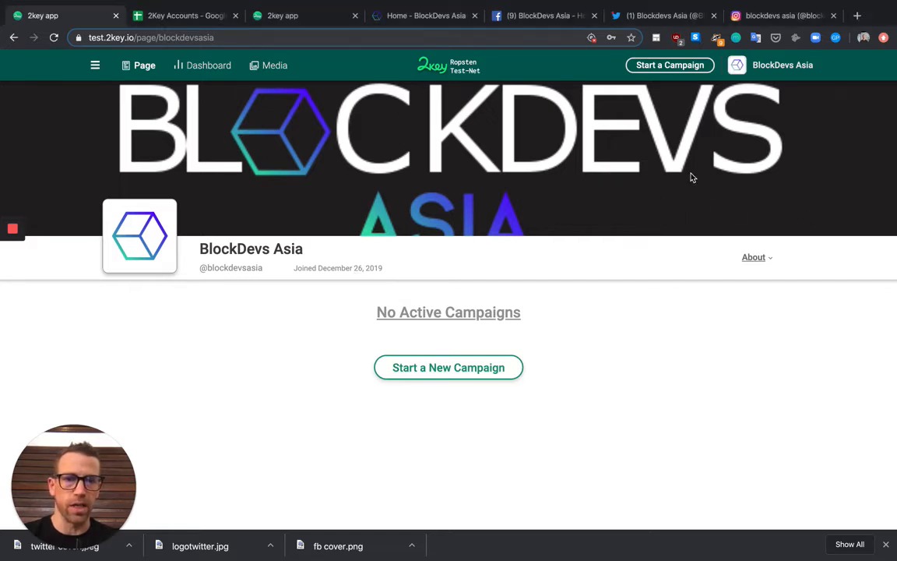
click(700, 223)
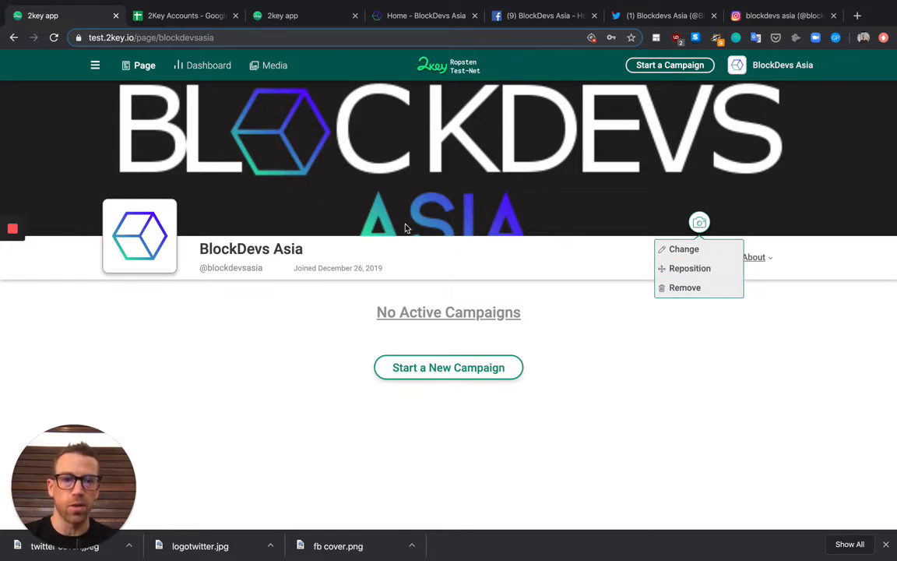
click(767, 260)
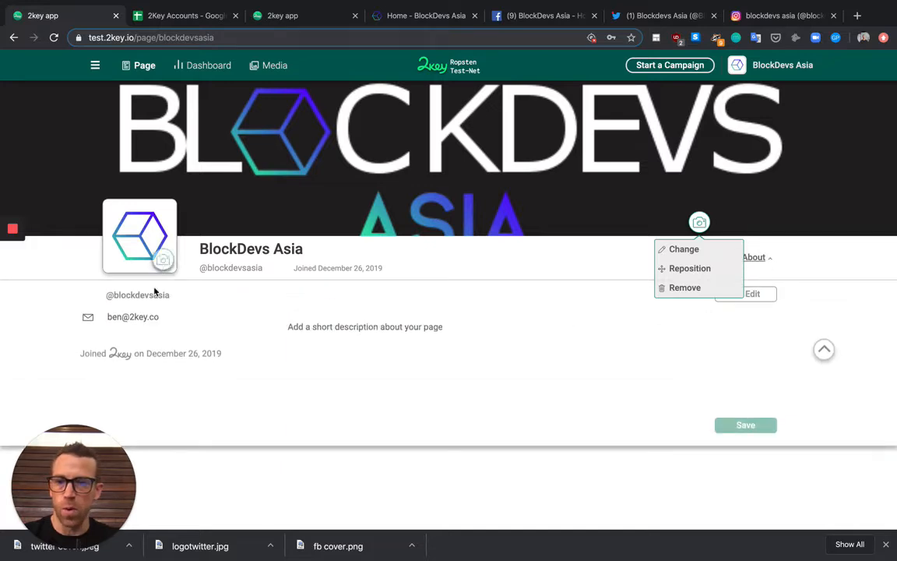
click(754, 295)
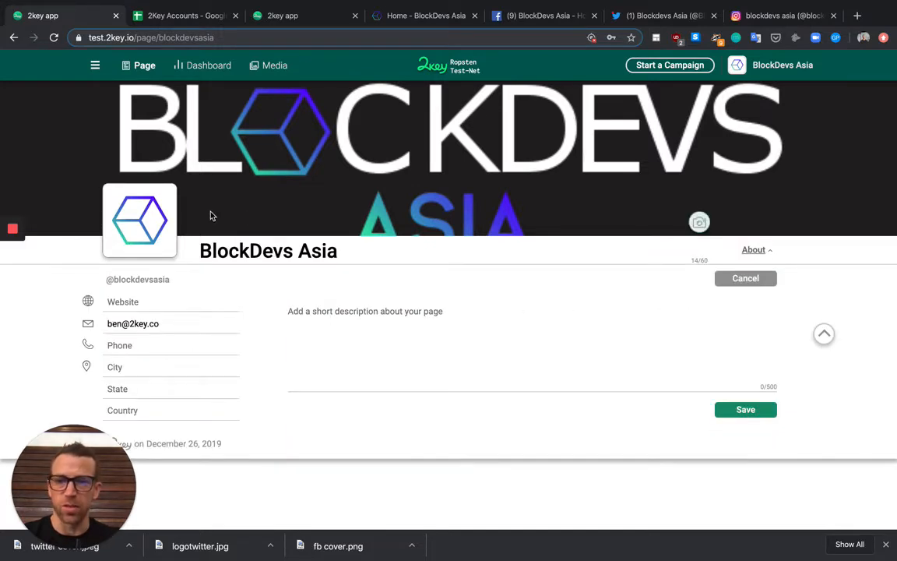
Cancel the About edit form, returning to the page's main view
mouse_move(10, 264)
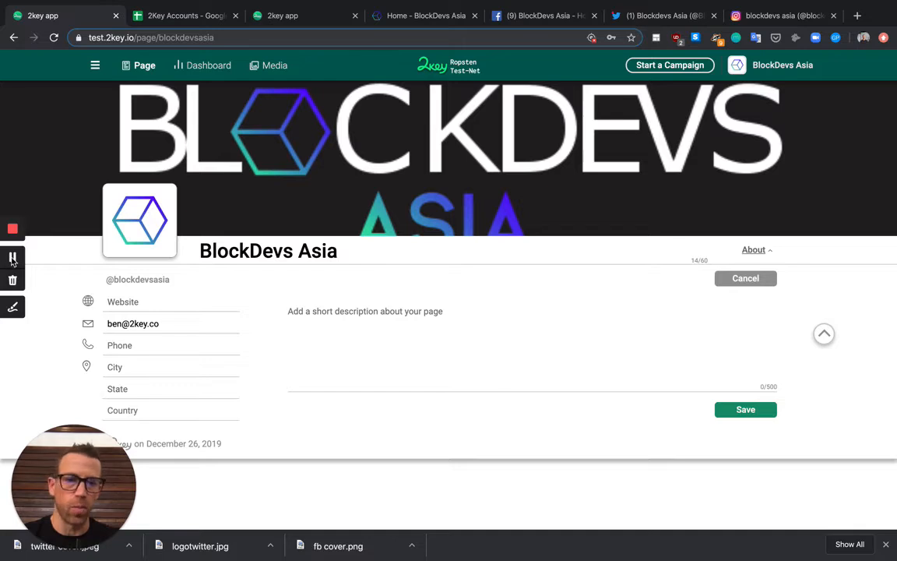
click(12, 260)
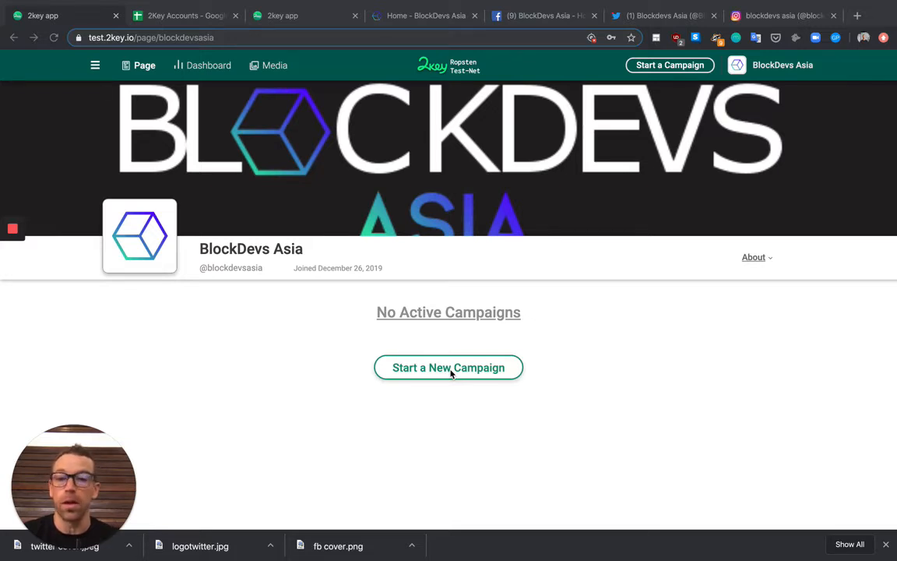
Start a new campaign for BlockDevs Asia and scroll down to the Tokens and Get Donations campaign types
mouse_move(13, 259)
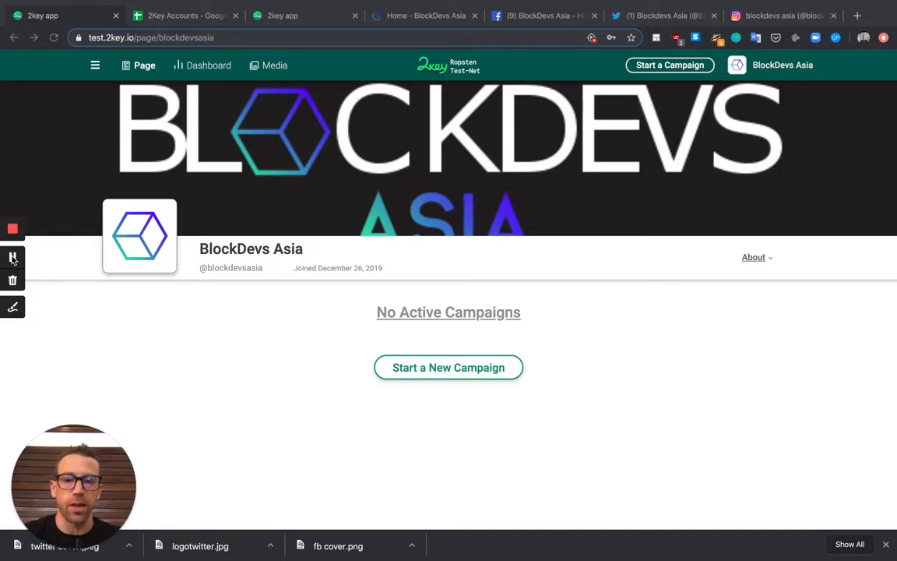
click(13, 259)
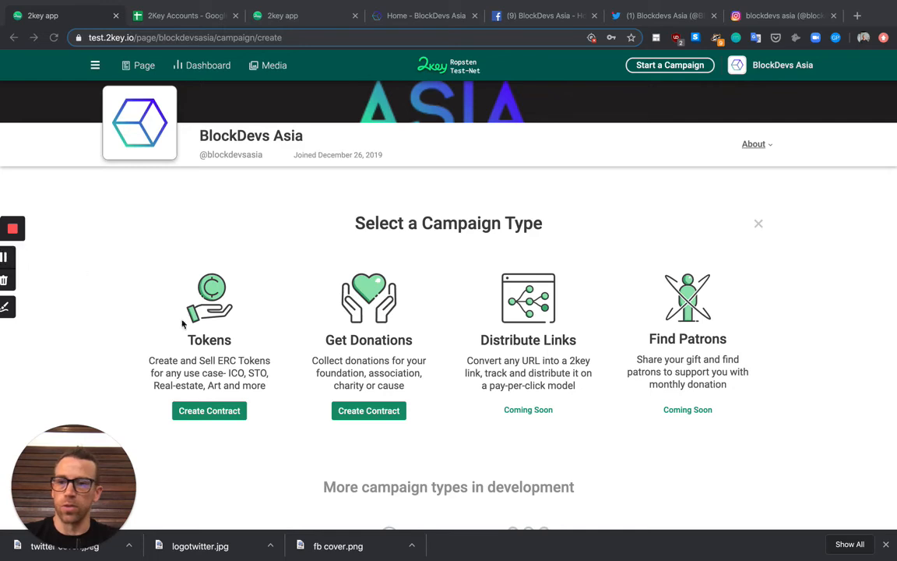
scroll(531, 362, down, 3)
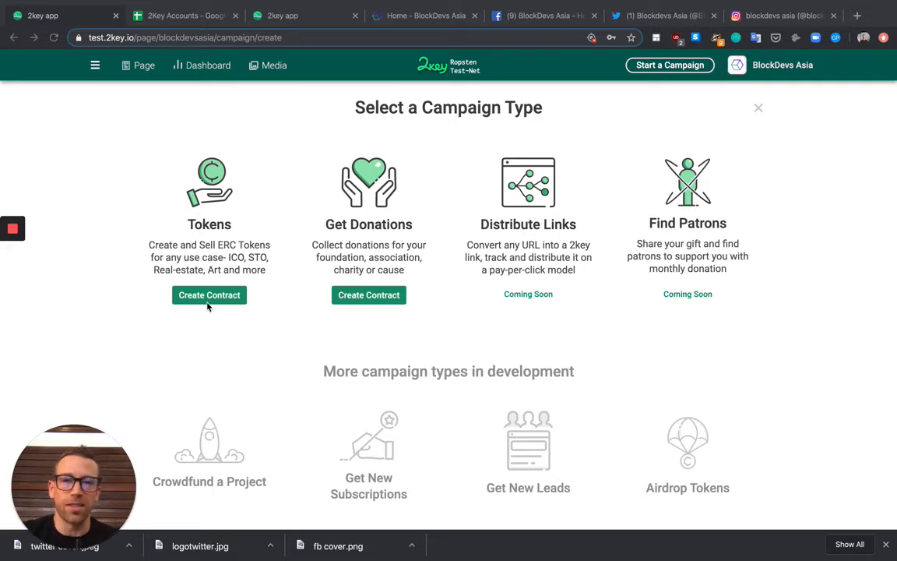
click(379, 20)
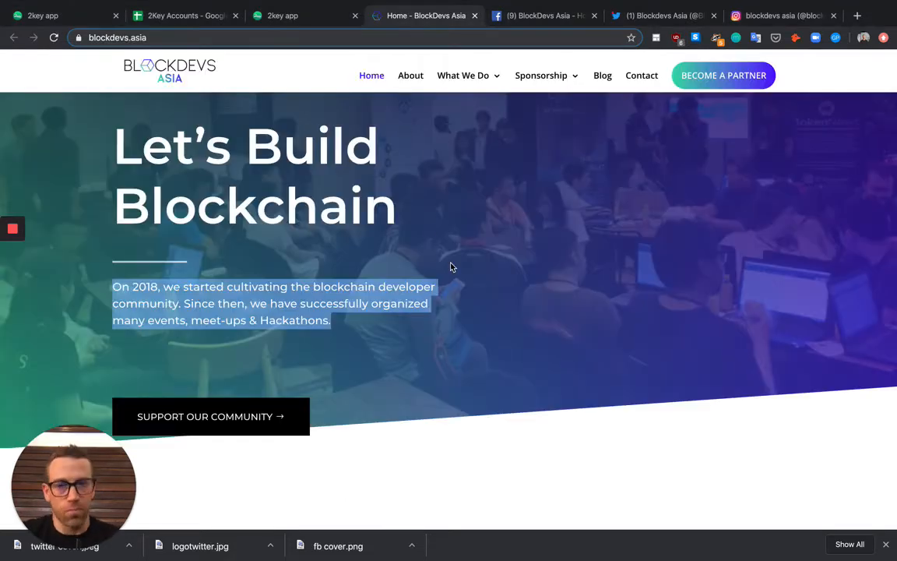
scroll(450, 267, up, 2)
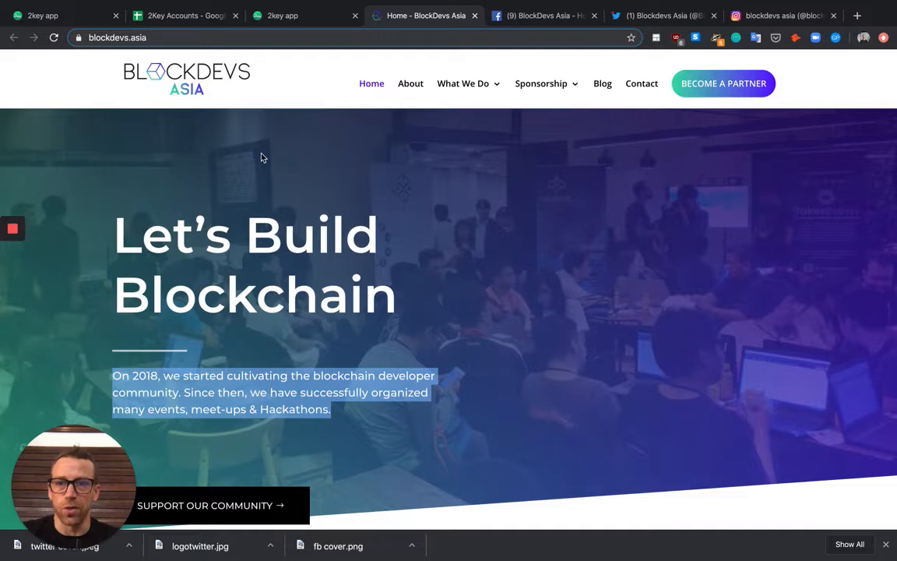
click(68, 24)
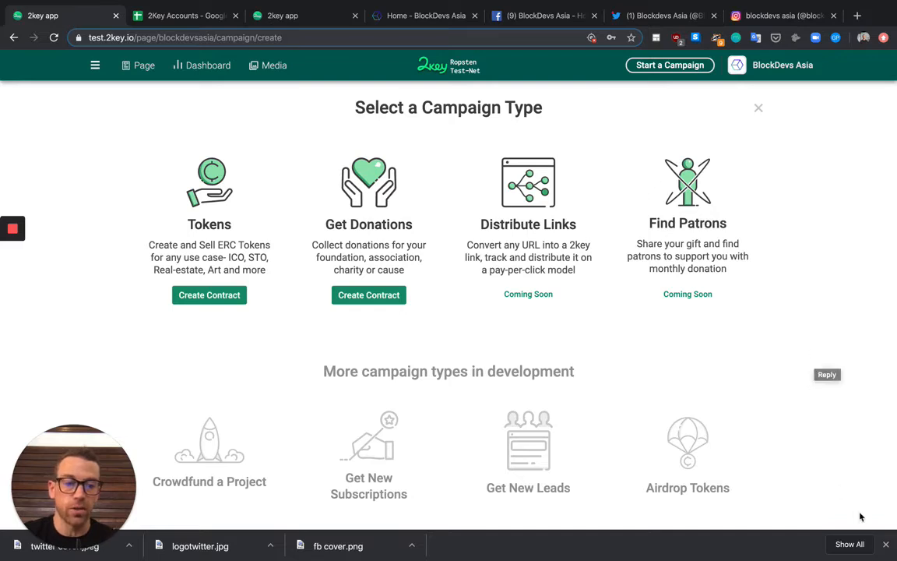
Dismiss Chrome's downloads bar at the bottom of the window
click(886, 543)
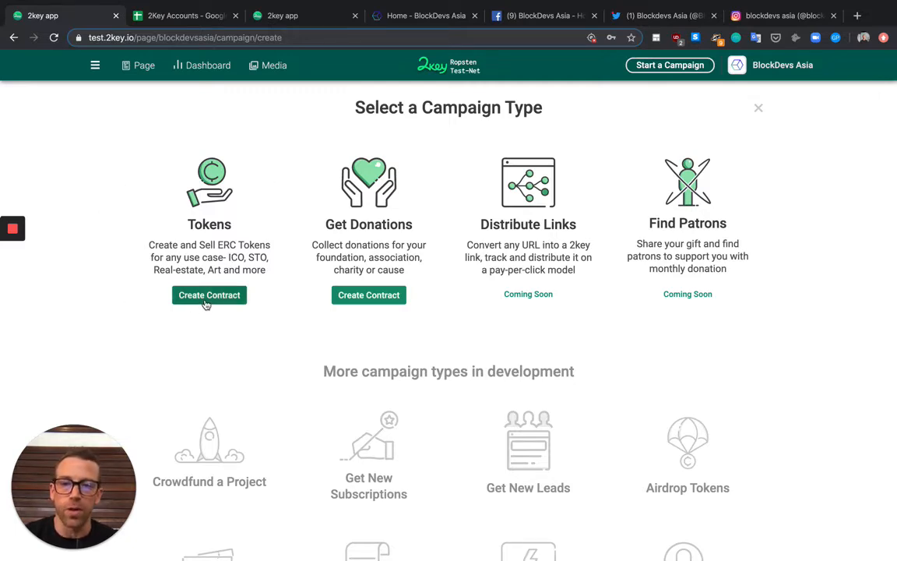
click(207, 301)
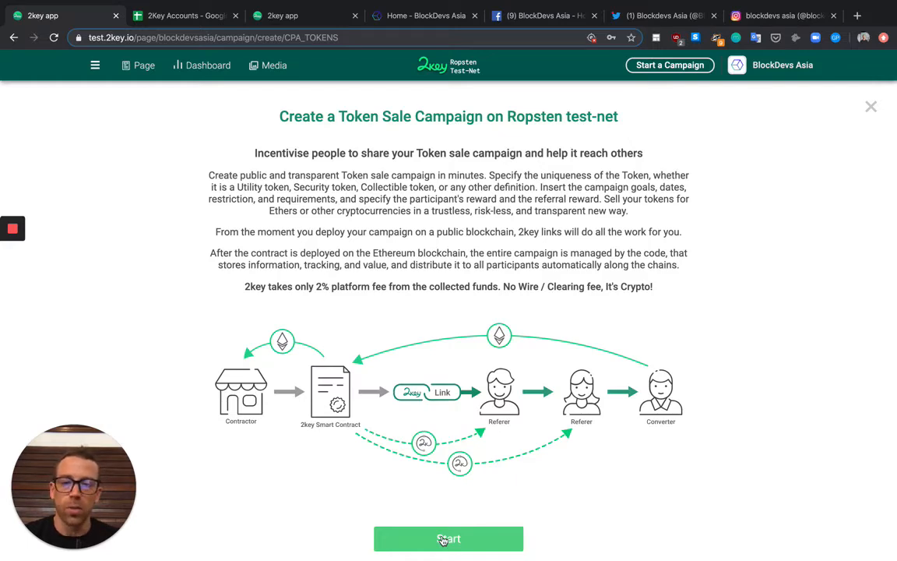
Start the token sale campaign and go to the Create / Connect Wallet page
click(443, 540)
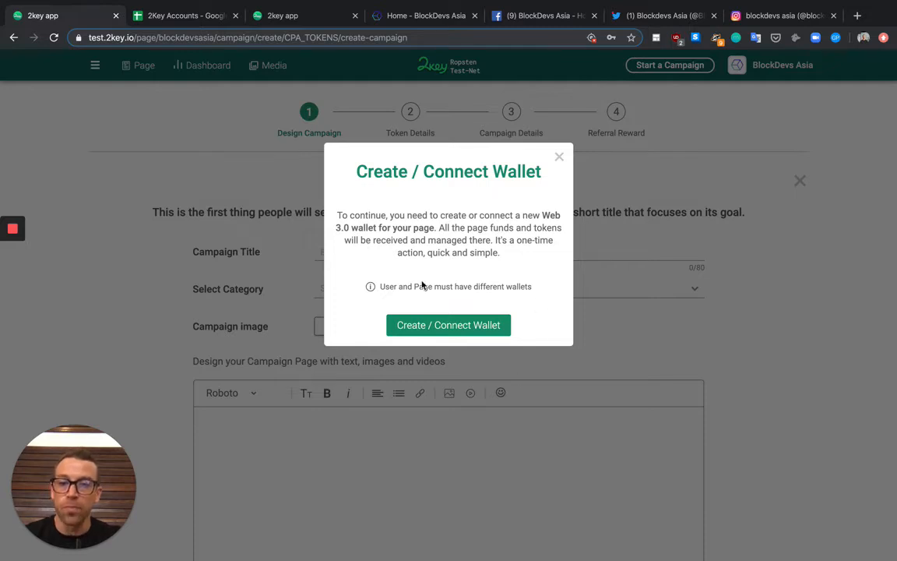
click(429, 326)
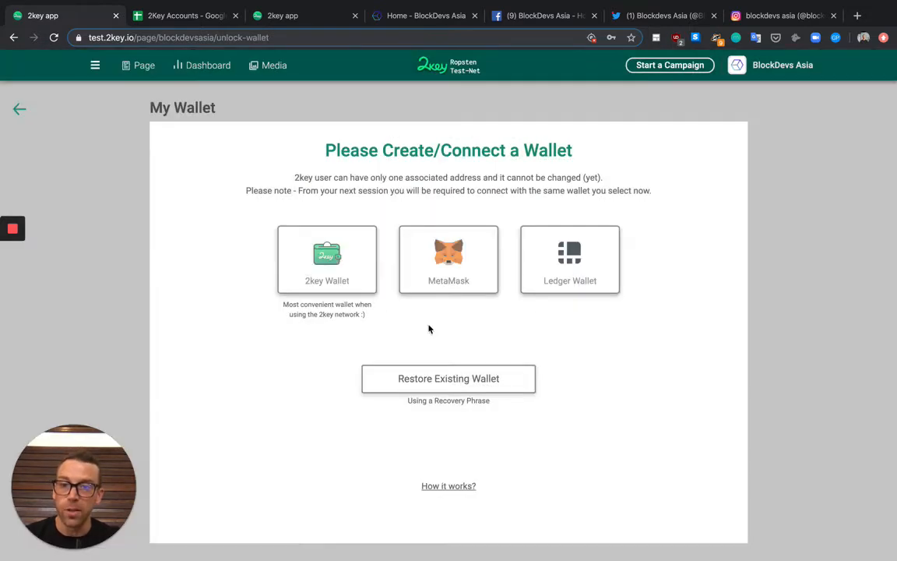
Create a new 2key wallet, set and confirm its passphrase, and copy the 12-word recovery phrase
click(332, 258)
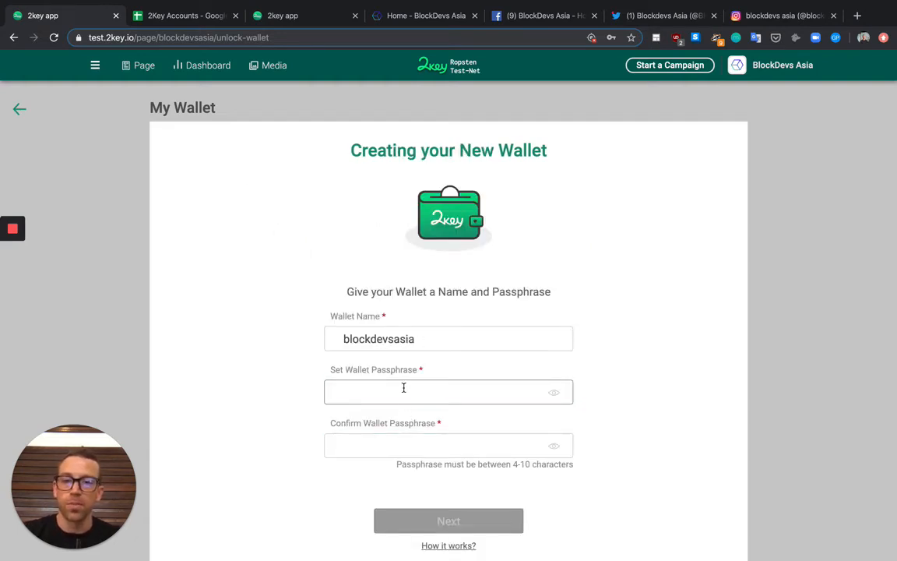
text(123)
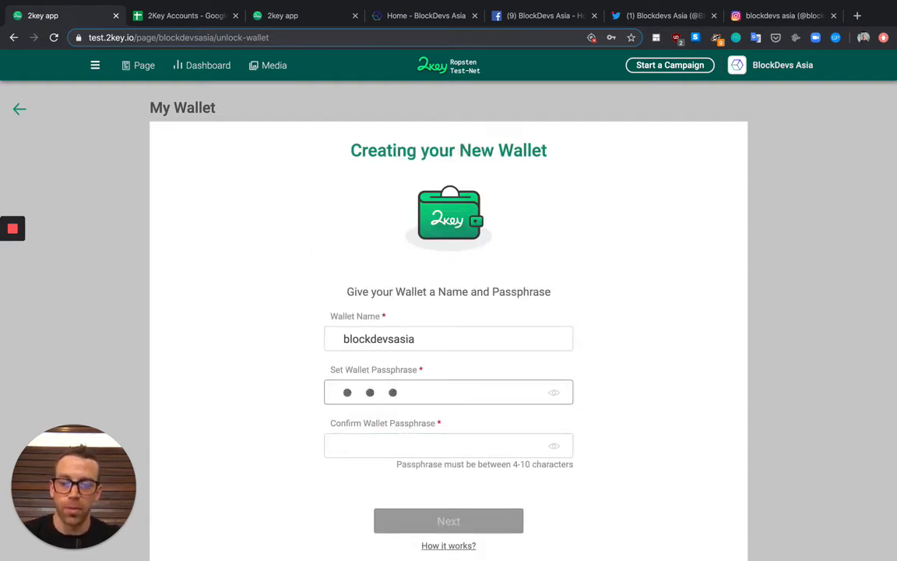
key(BackSpace)
key(BackSpace)
key(BackSpace)
text(123456)
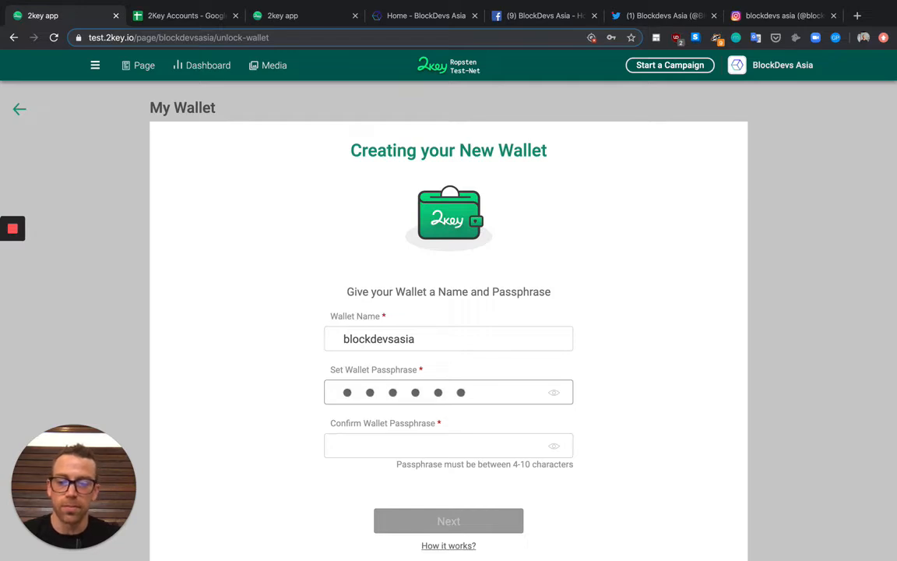
text(78)
key(Tab)
text(1234567)
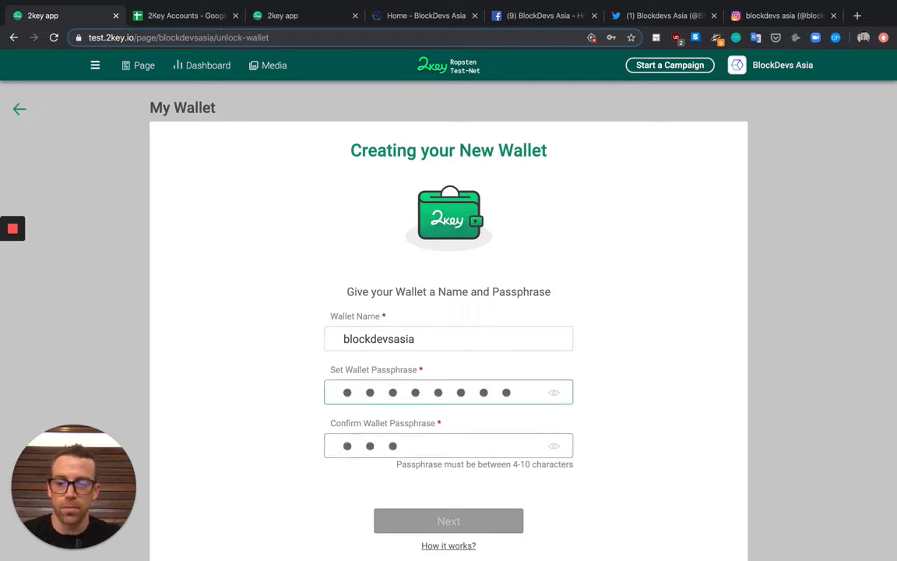
text(8)
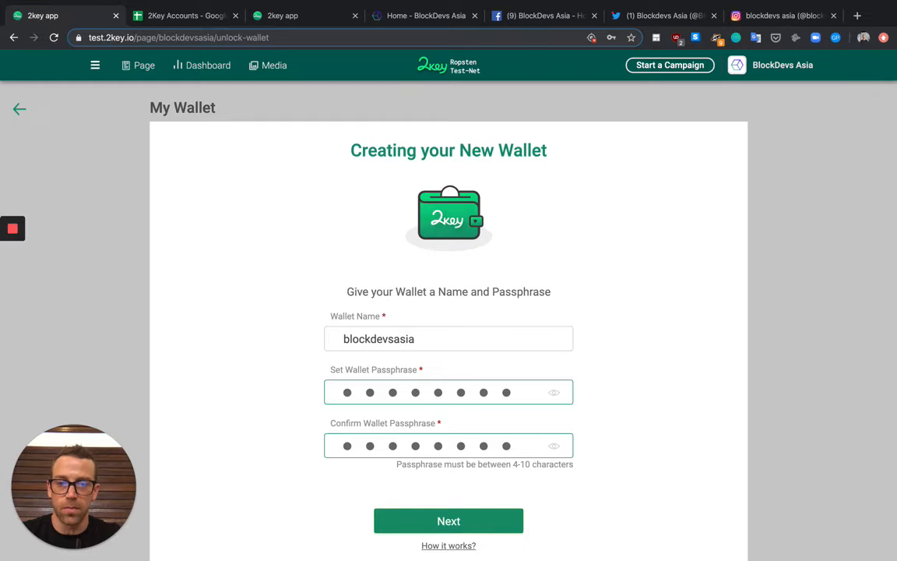
click(422, 520)
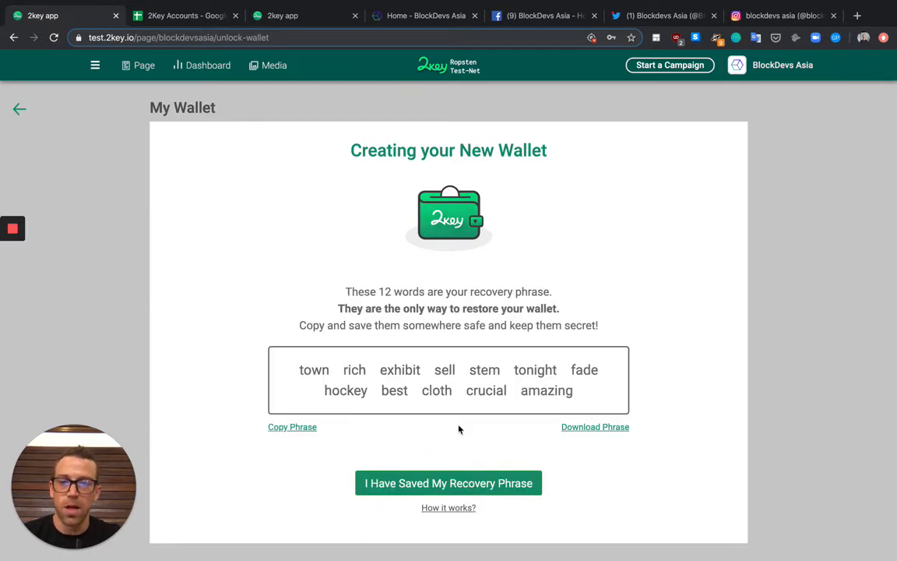
click(294, 427)
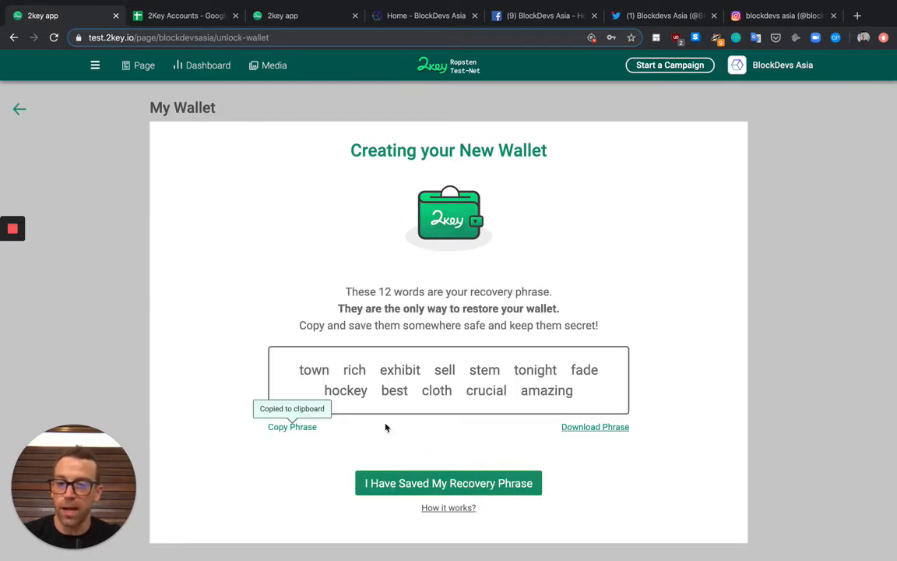
click(186, 11)
Paste the recovery phrase into cell E3 under the Backup header
click(234, 165)
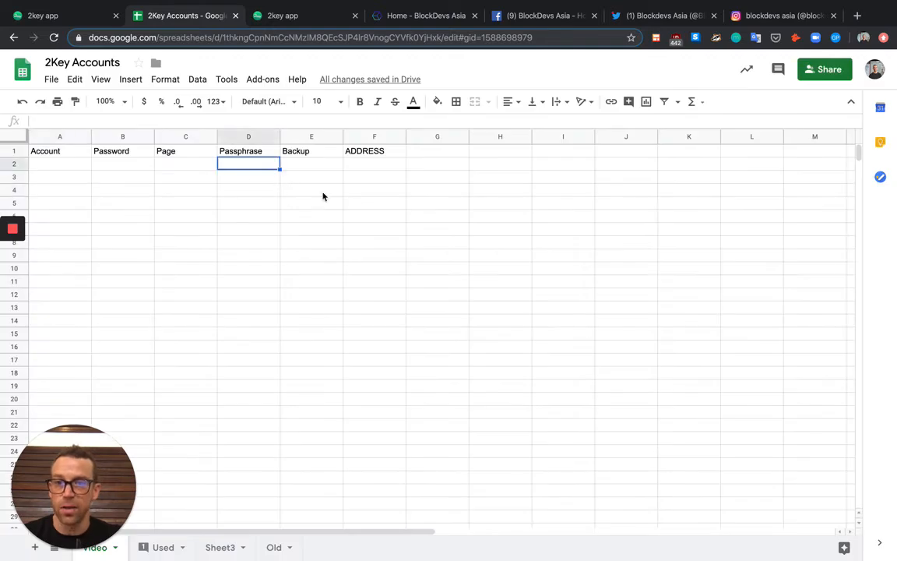
key(Down)
key(Right)
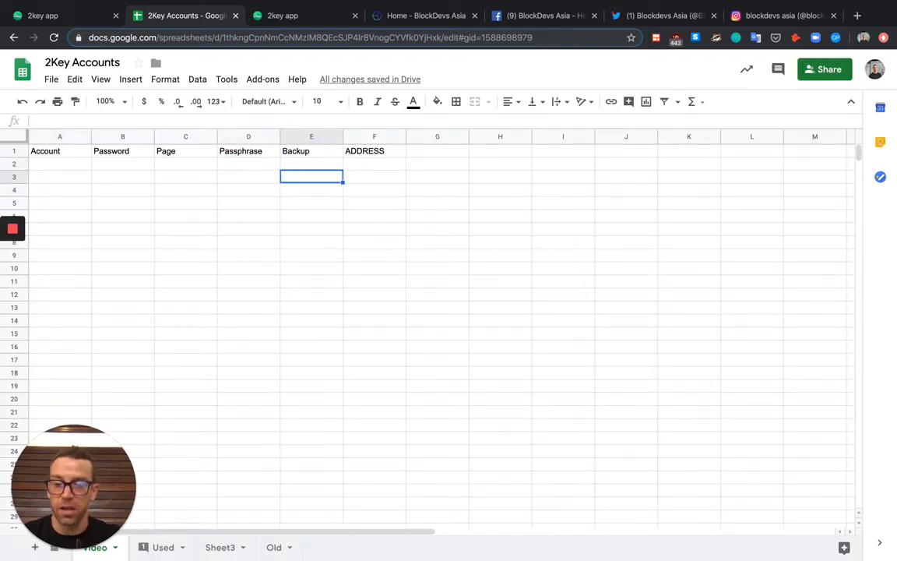
key(ctrl+v)
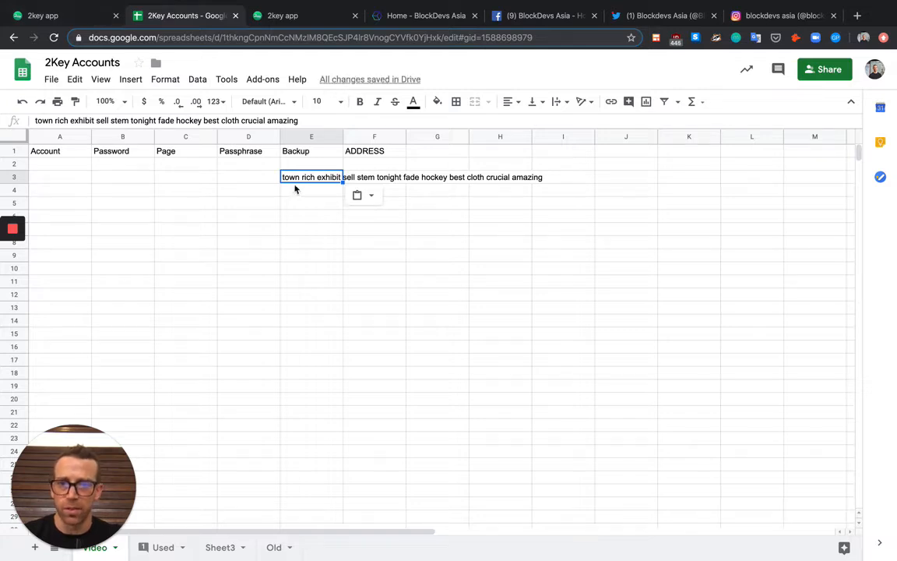
Confirm the recovery phrase is saved and pick its words in order to finish the blockdevsasia wallet
click(59, 24)
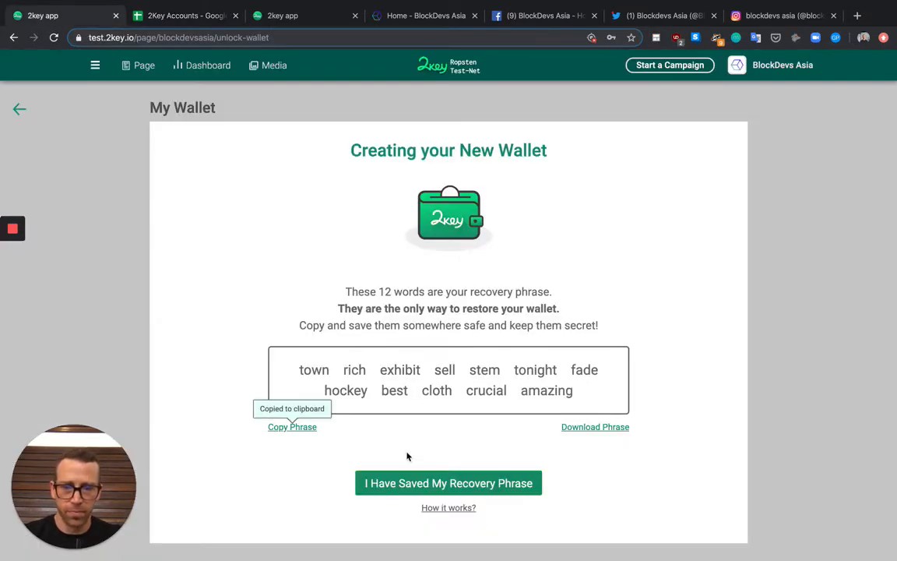
click(399, 483)
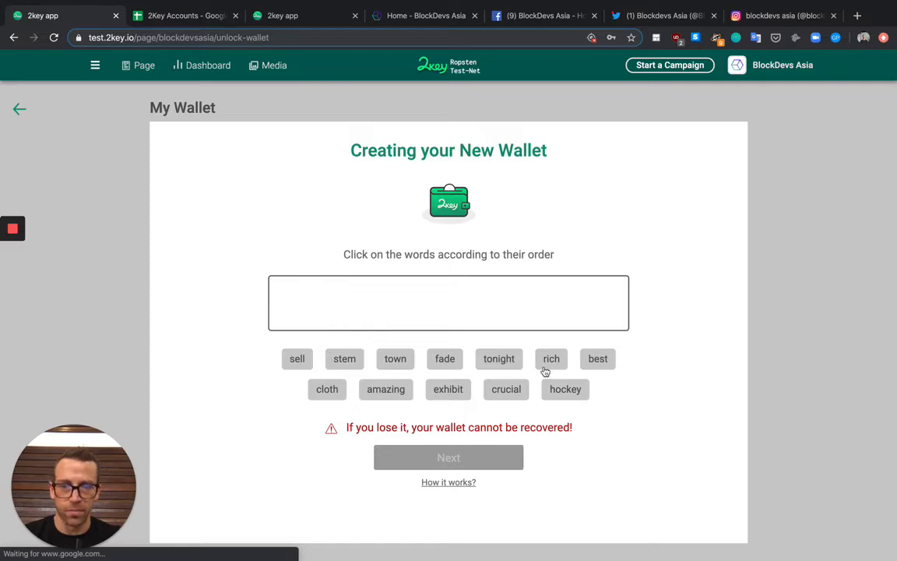
click(404, 362)
click(550, 363)
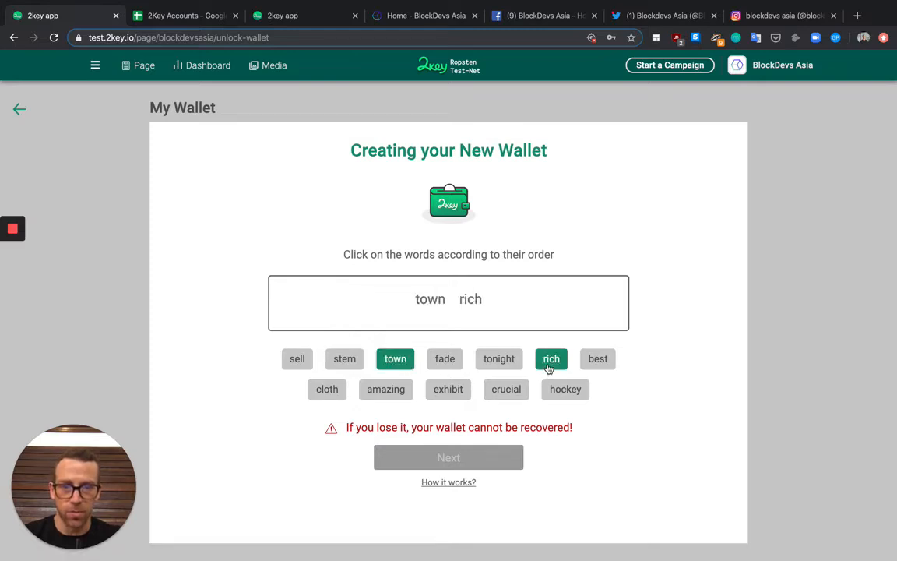
click(433, 391)
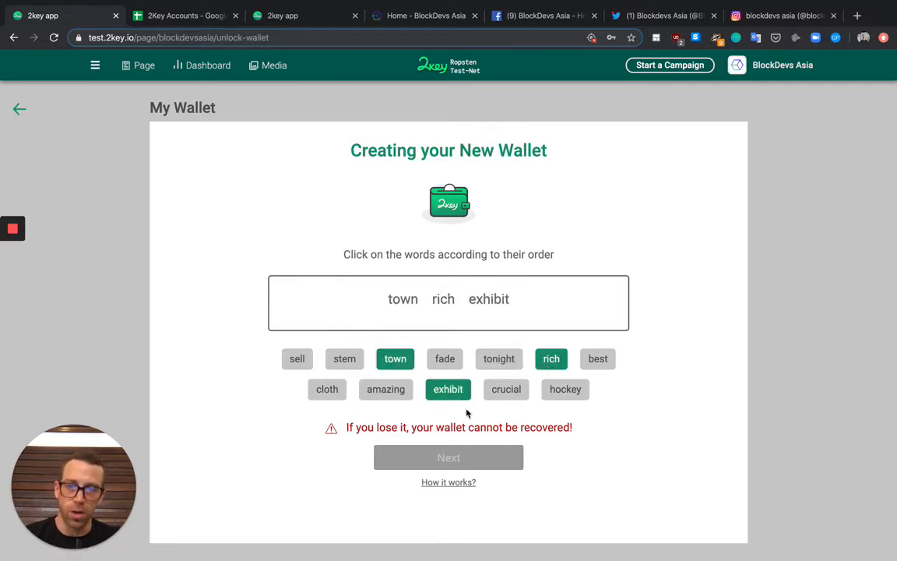
click(13, 258)
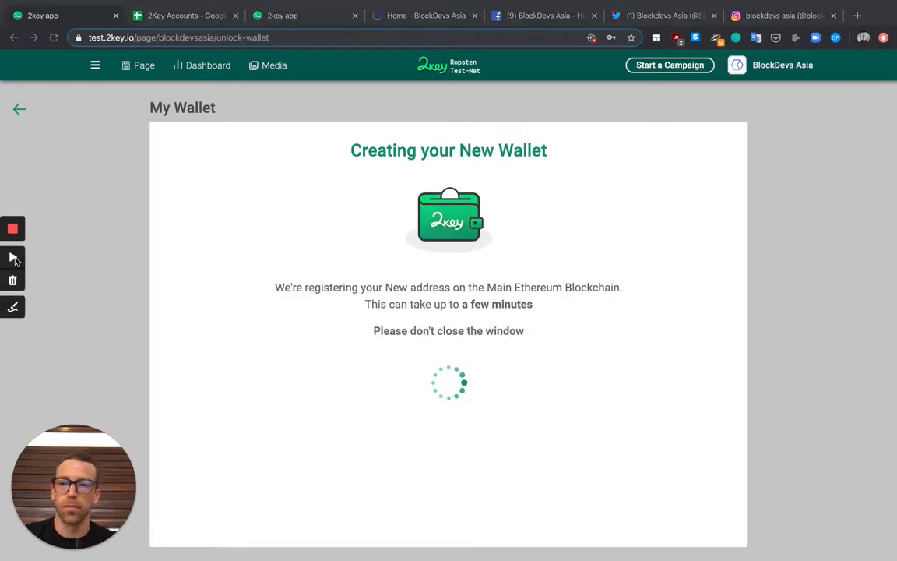
click(13, 257)
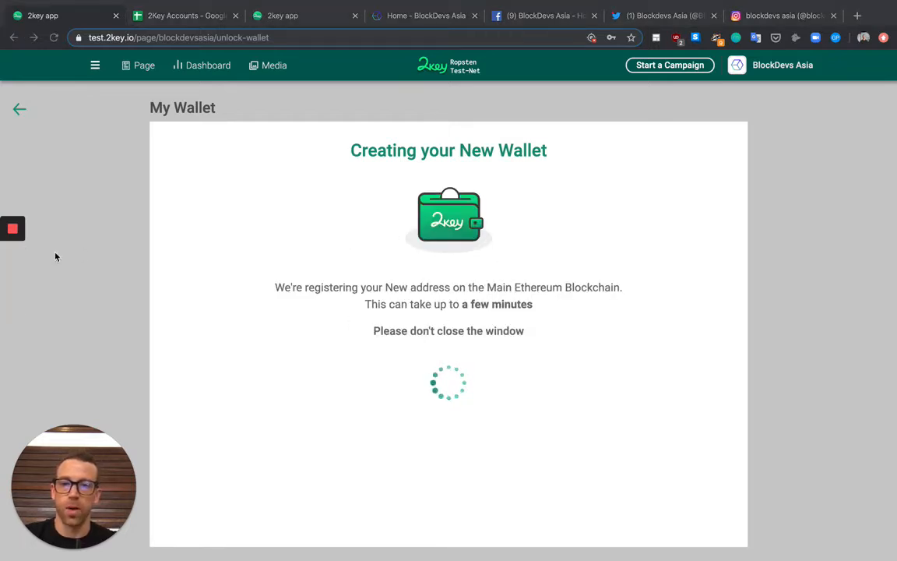
mouse_move(10, 257)
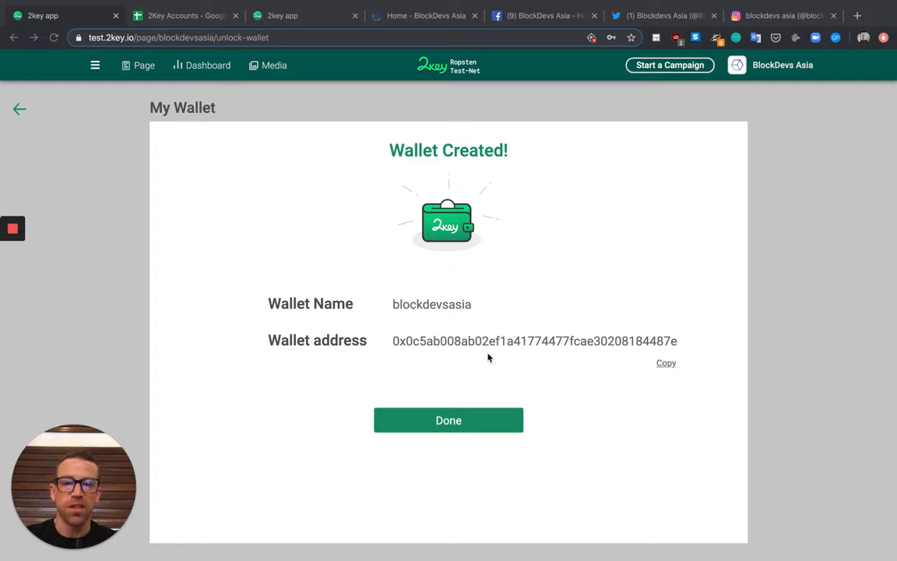
click(50, 17)
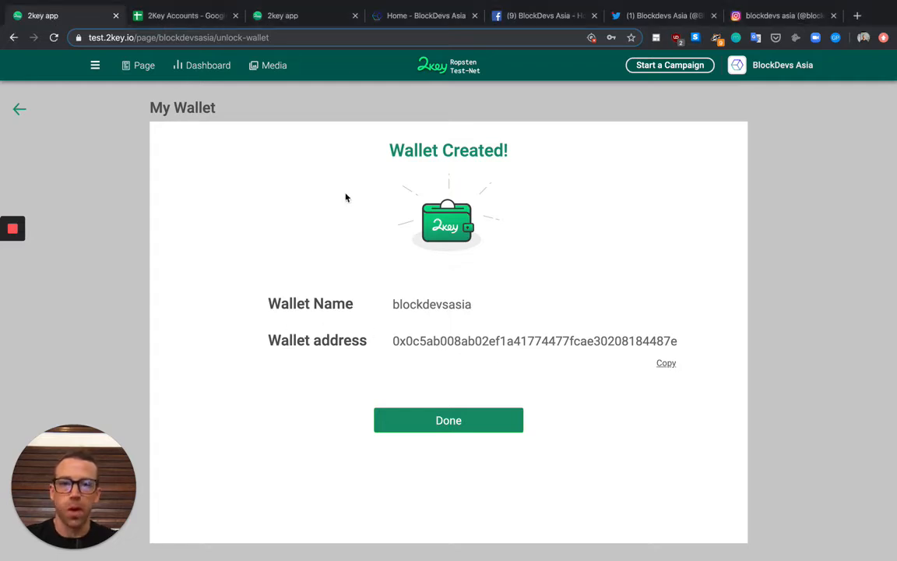
Paste the new wallet address into cell F3 of the 2Key Accounts sheet, then return to 2key
click(200, 17)
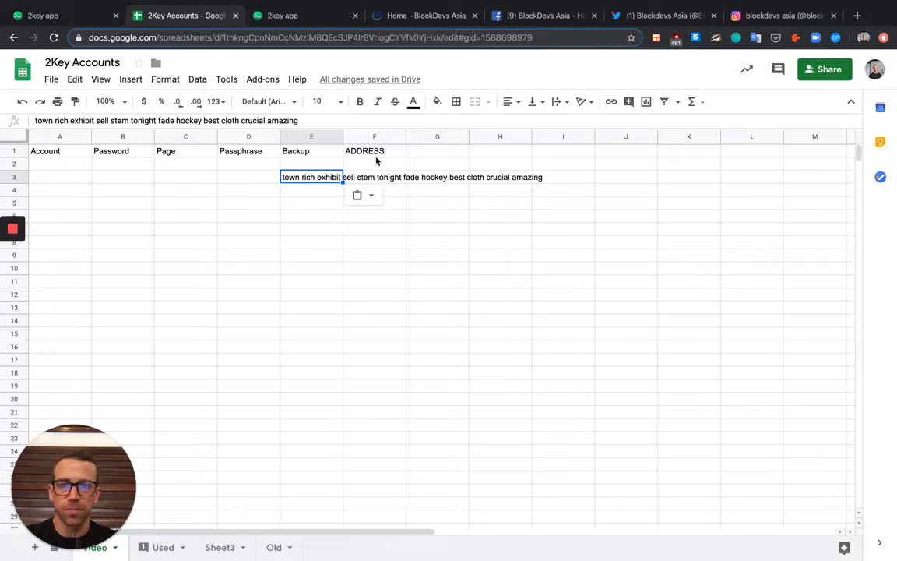
click(384, 185)
key(ctrl+v)
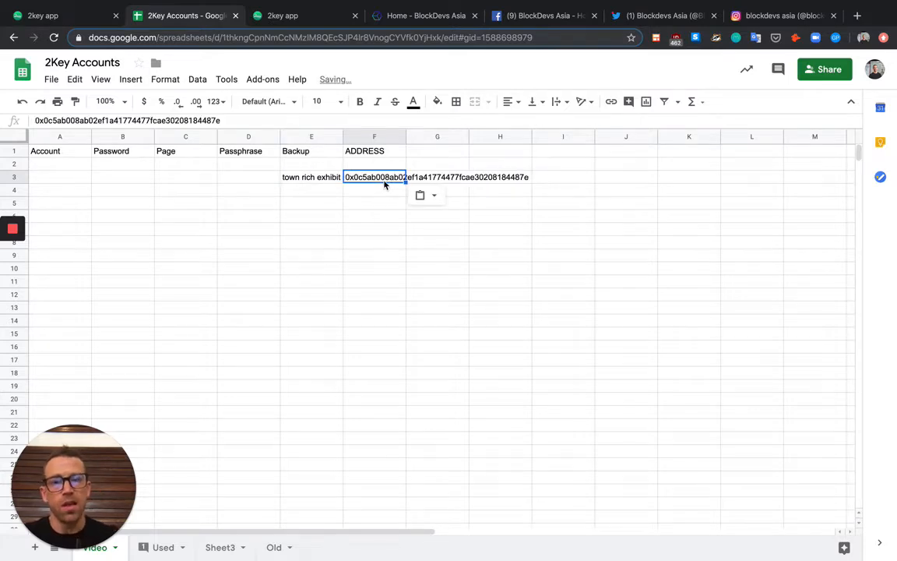
key(Return)
key(Return)
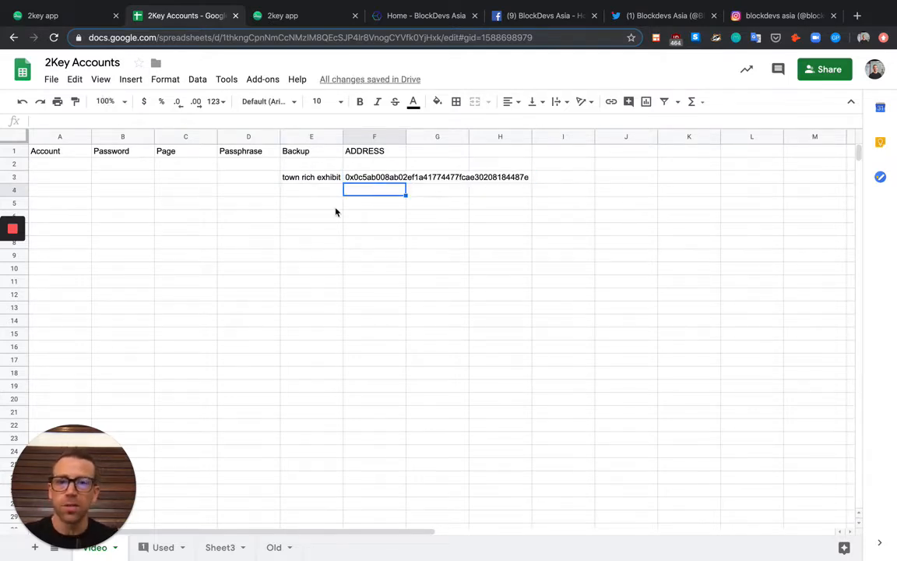
click(73, 18)
Finish the wallet, look over the Introduce your Campaign form, then switch to the BlockDevs Asia homepage
click(450, 425)
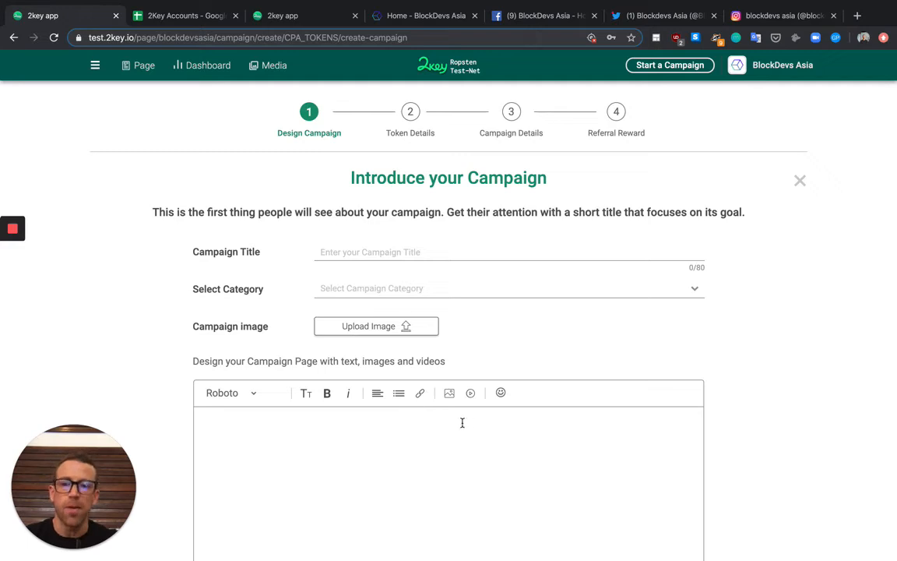
scroll(190, 430, down, 3)
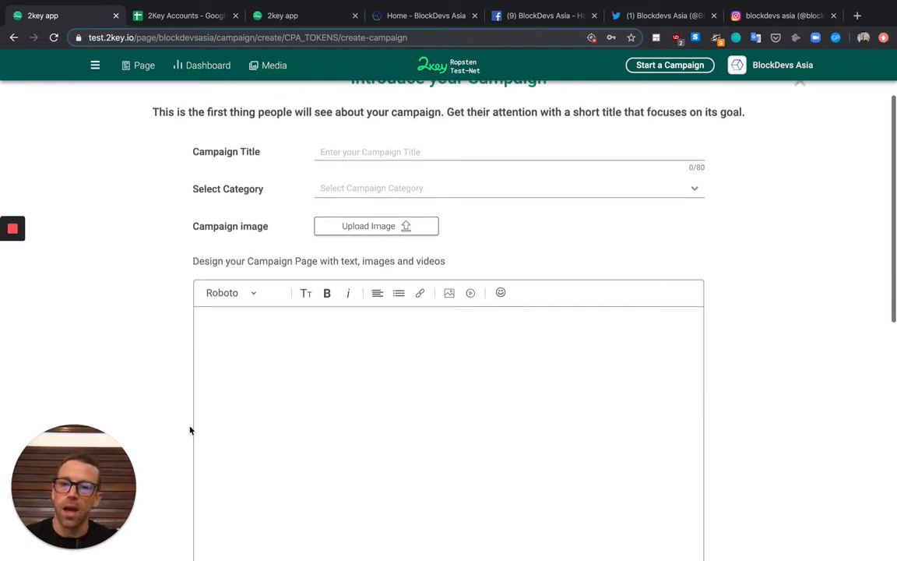
scroll(190, 430, down, 1)
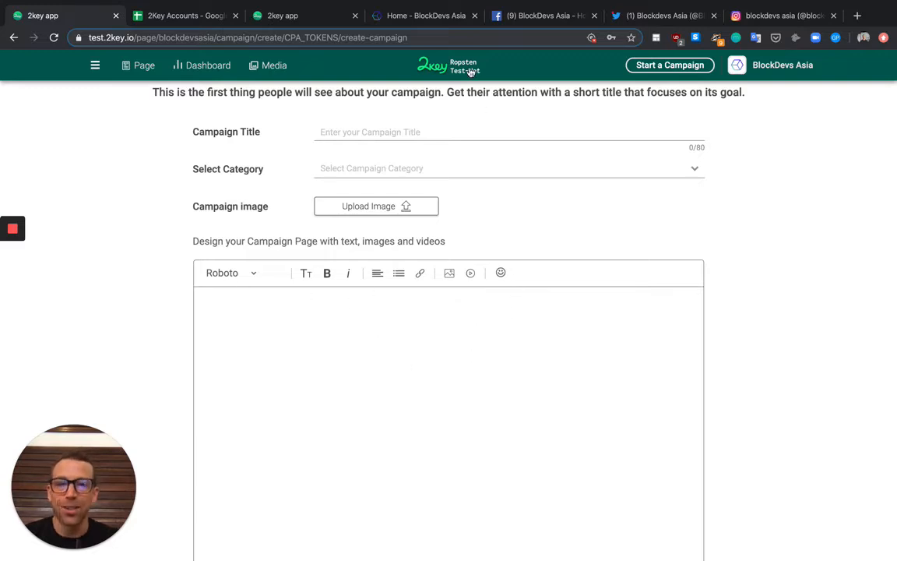
click(374, 18)
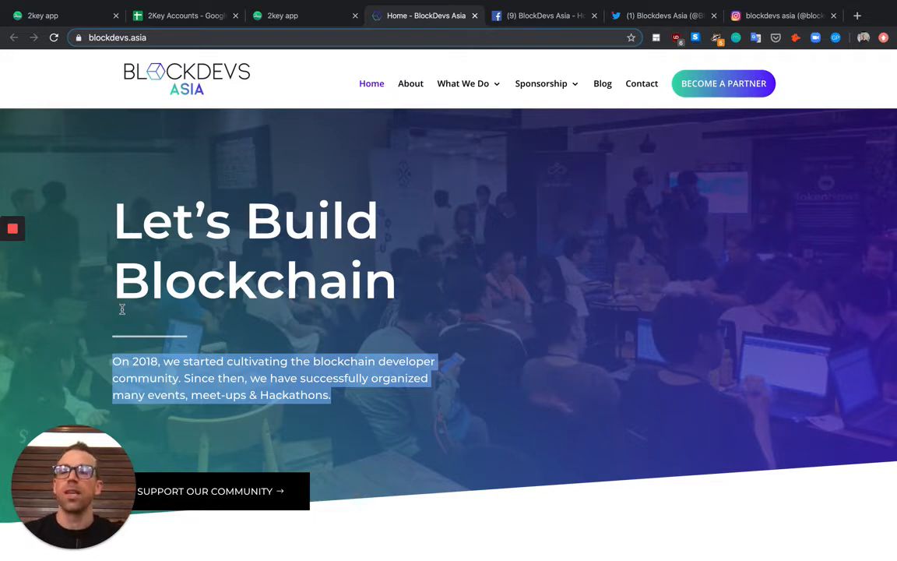
mouse_move(11, 257)
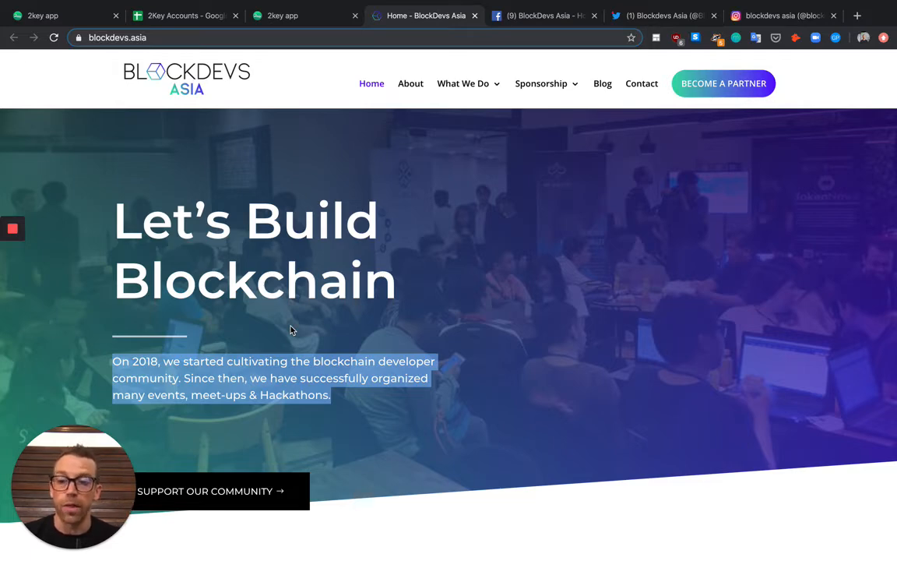
Scroll through the campaign image preview and proceed to step 2, Token Details
click(11, 259)
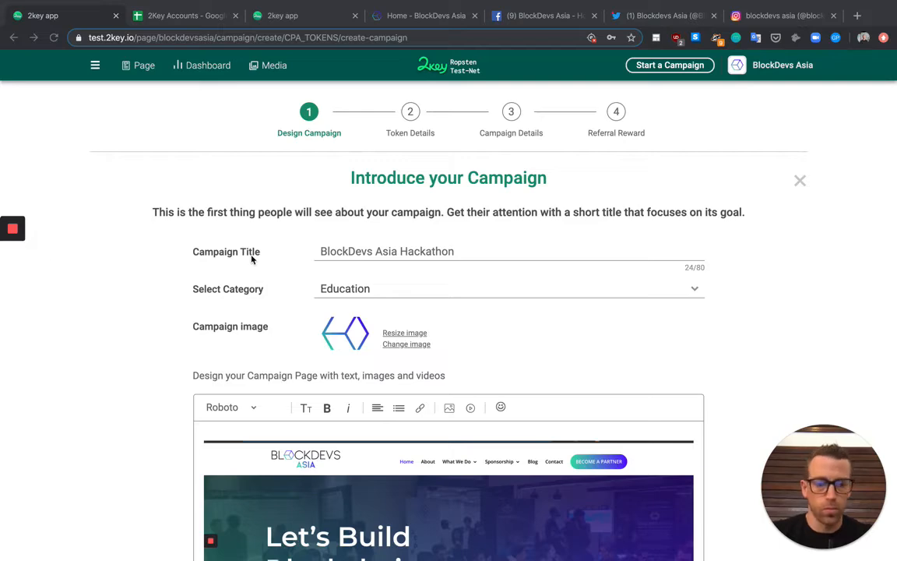
scroll(323, 251, down, 10)
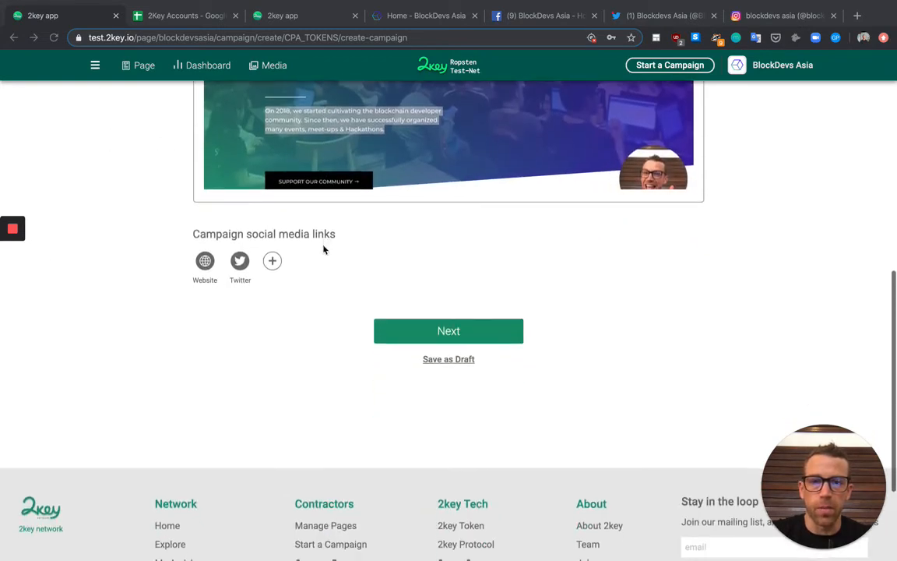
scroll(363, 341, up, 3)
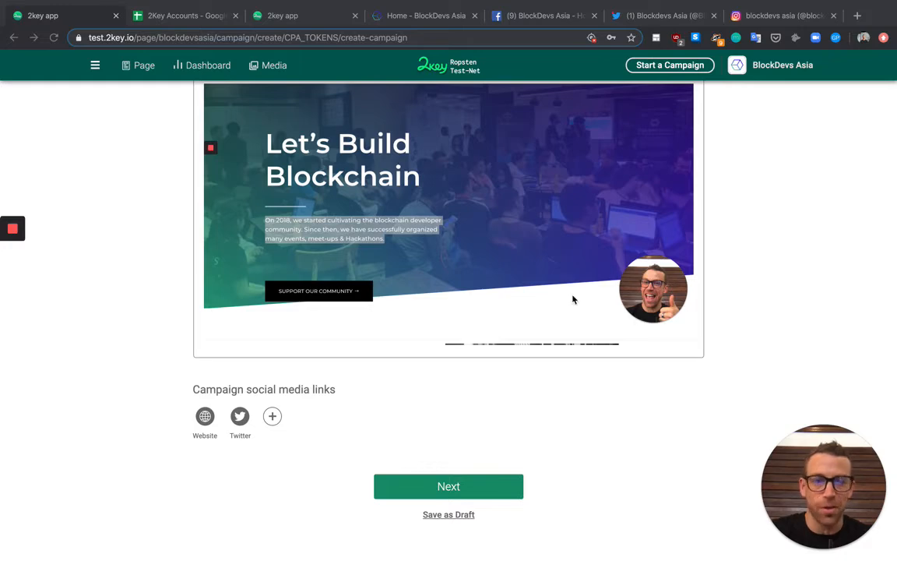
scroll(574, 299, down, 5)
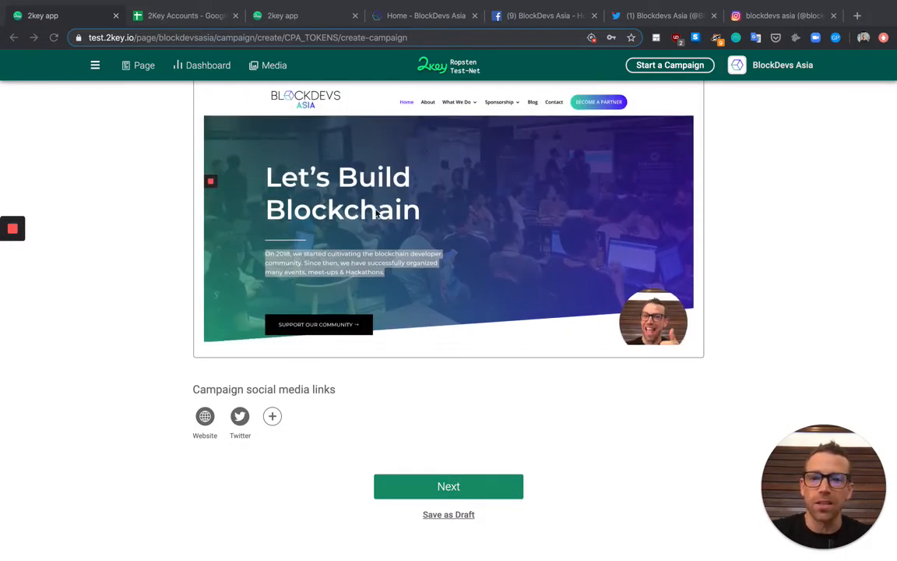
scroll(382, 207, down, 5)
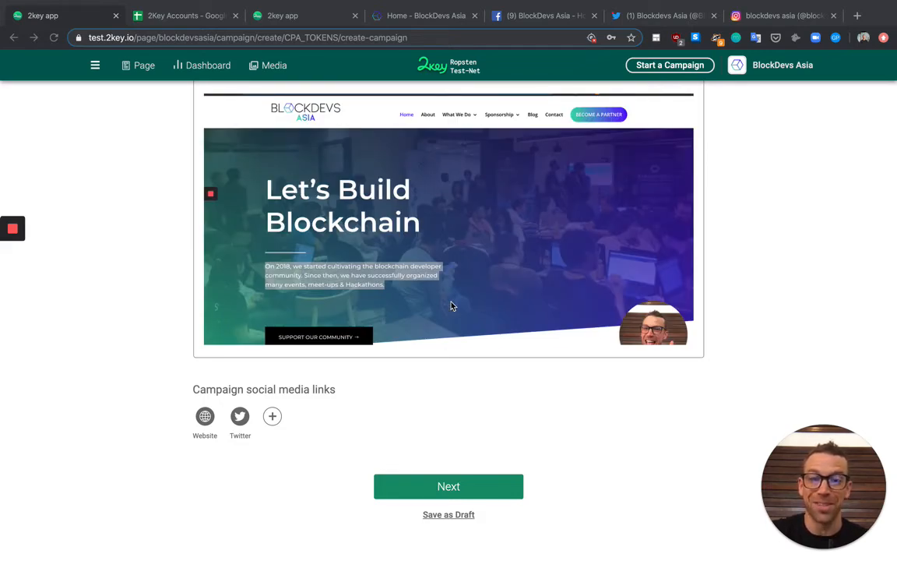
click(464, 485)
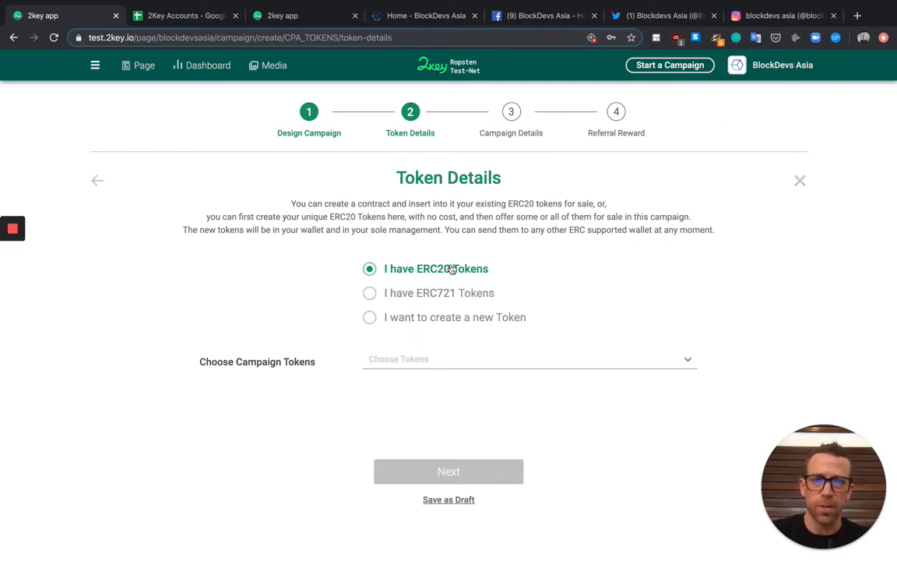
Keep 'I have ERC20 Tokens' and select TwoKeyEconomy (2KEY), priced at 1 USD, as the campaign token
click(370, 318)
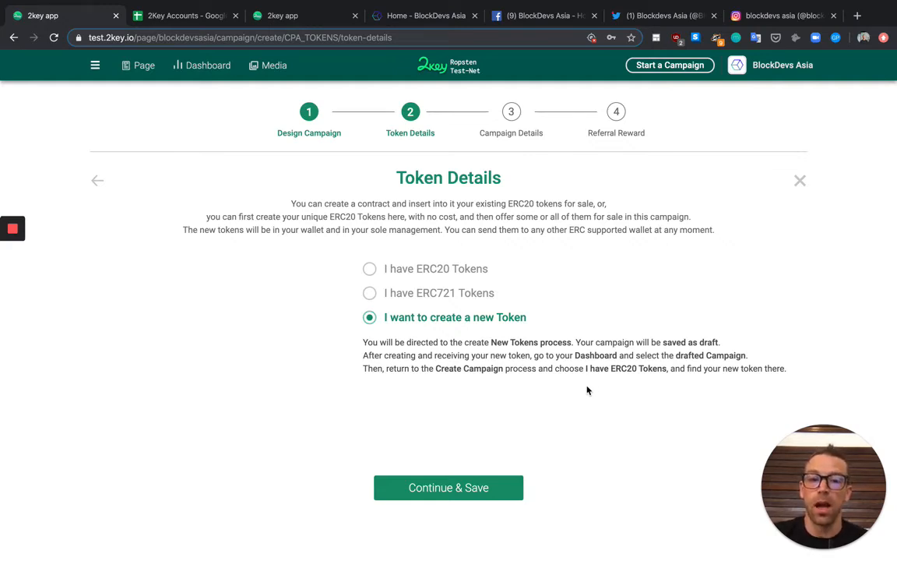
click(373, 268)
click(457, 362)
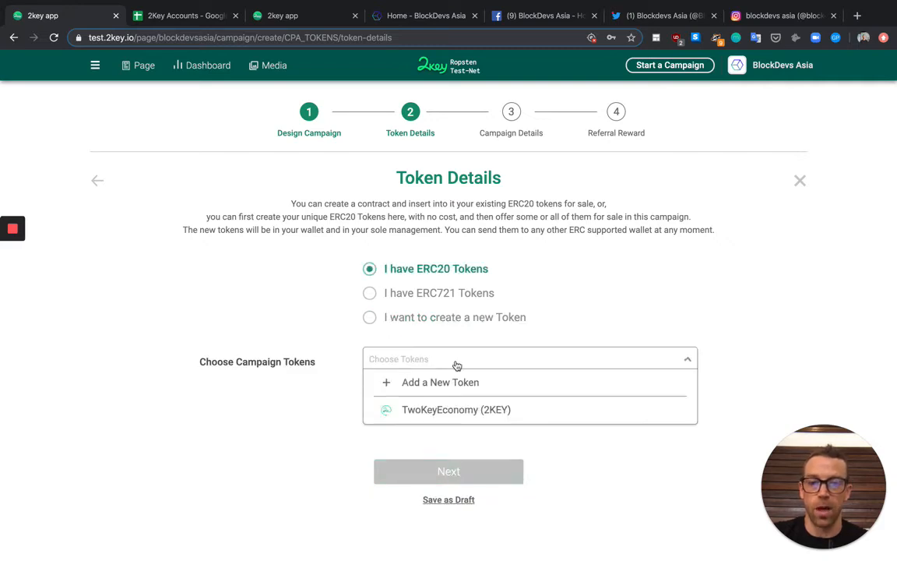
click(442, 410)
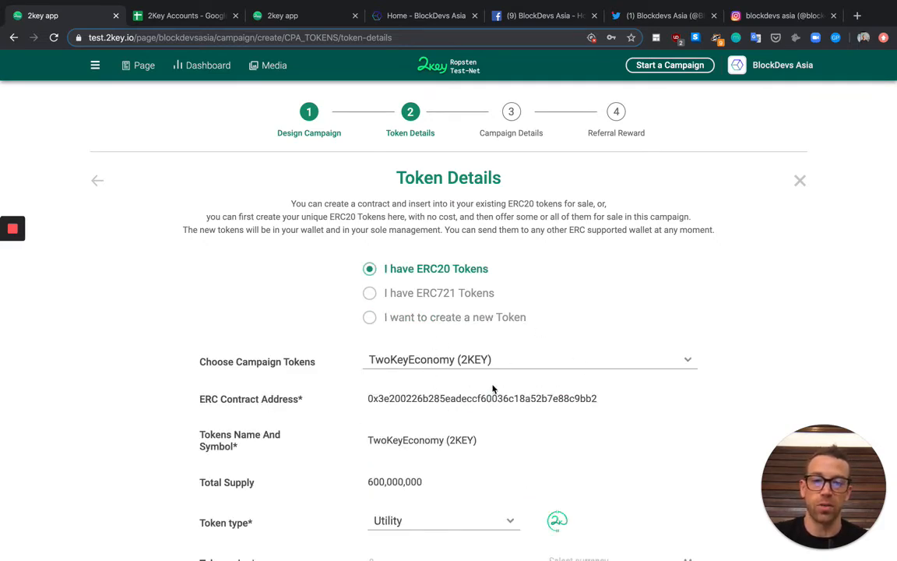
scroll(494, 387, down, 3)
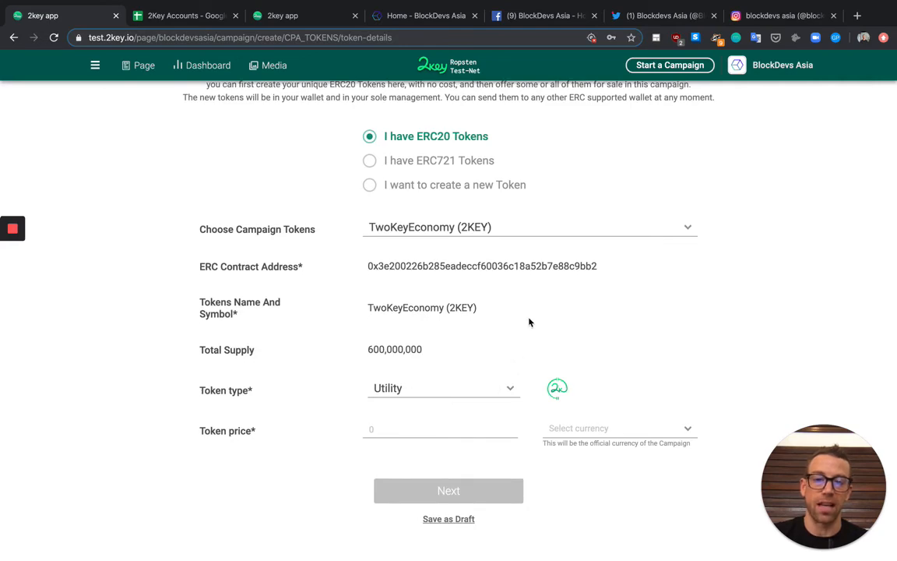
scroll(116, 255, up, 3)
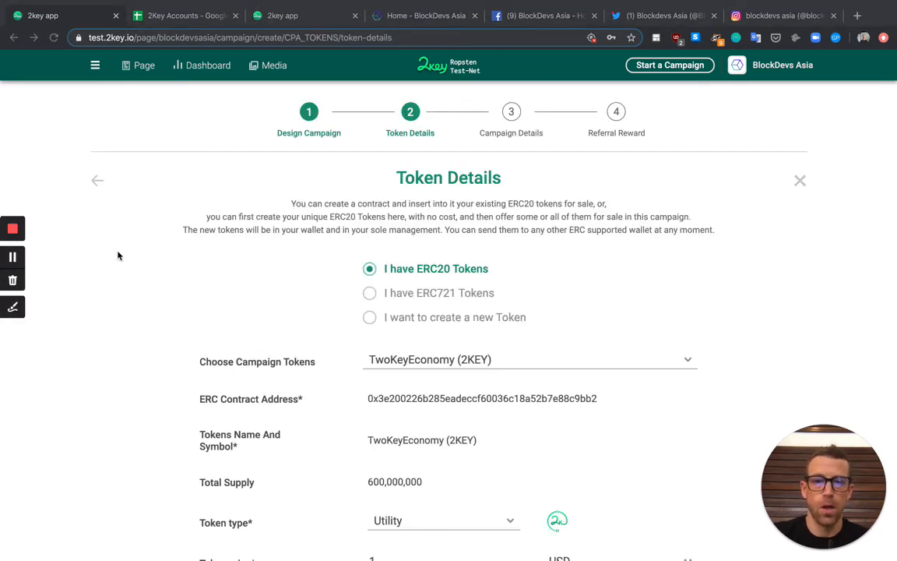
scroll(451, 310, down, 1)
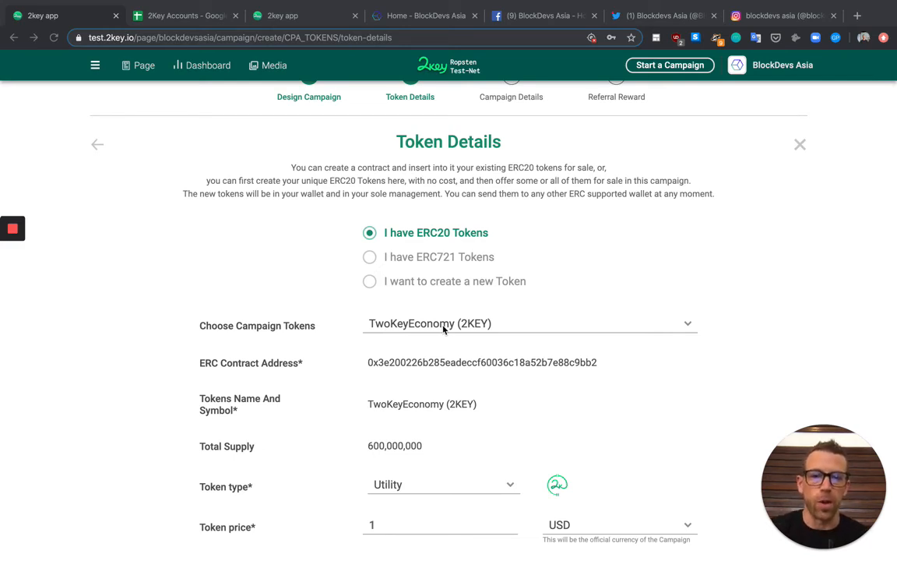
scroll(444, 329, down, 6)
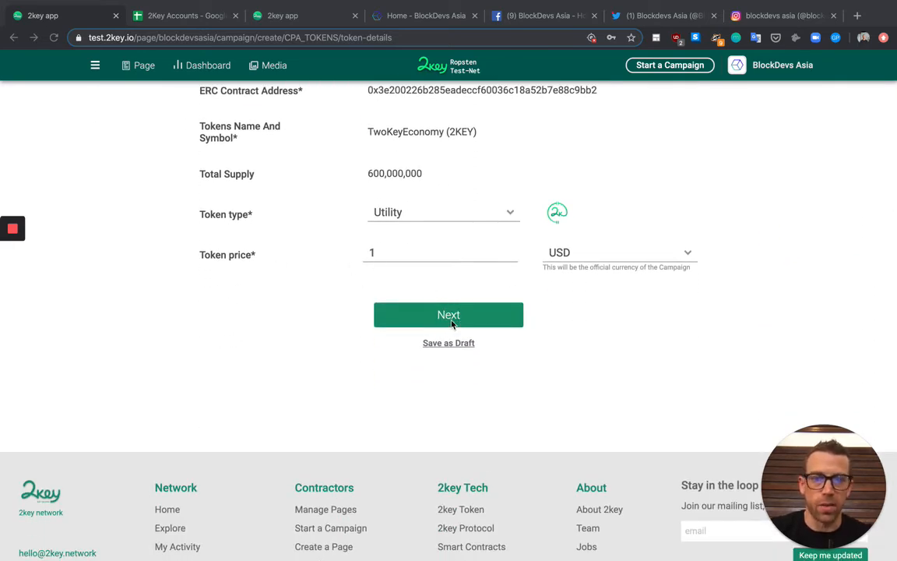
Open Campaign Details and review the 5% bonus, ETH currency, 26 Dec 2019 start and $1–$10,000 limits
click(452, 323)
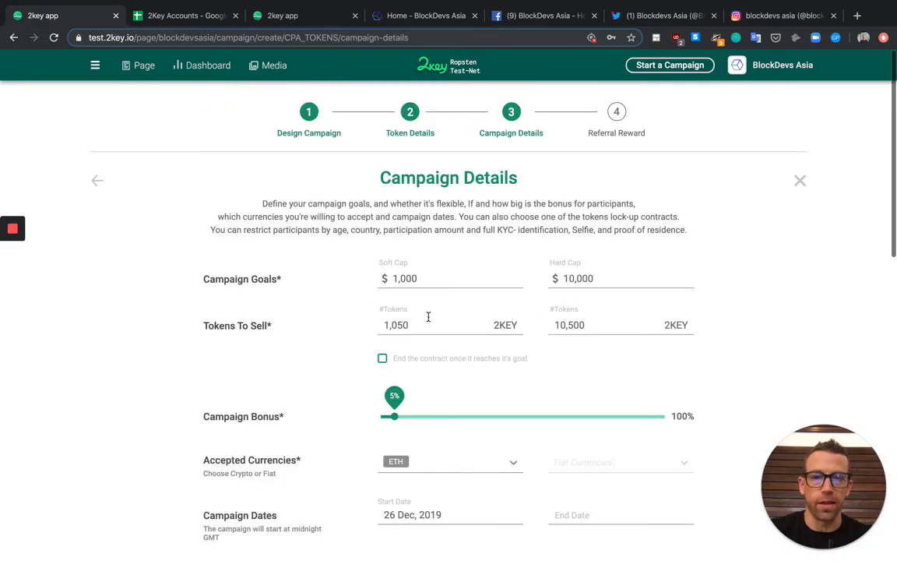
scroll(427, 318, down, 1)
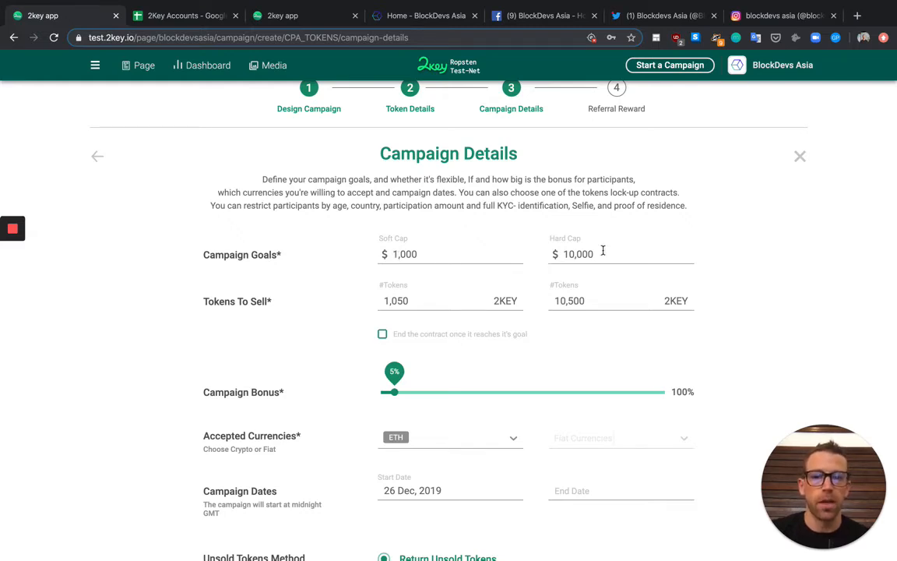
scroll(600, 257, down, 2)
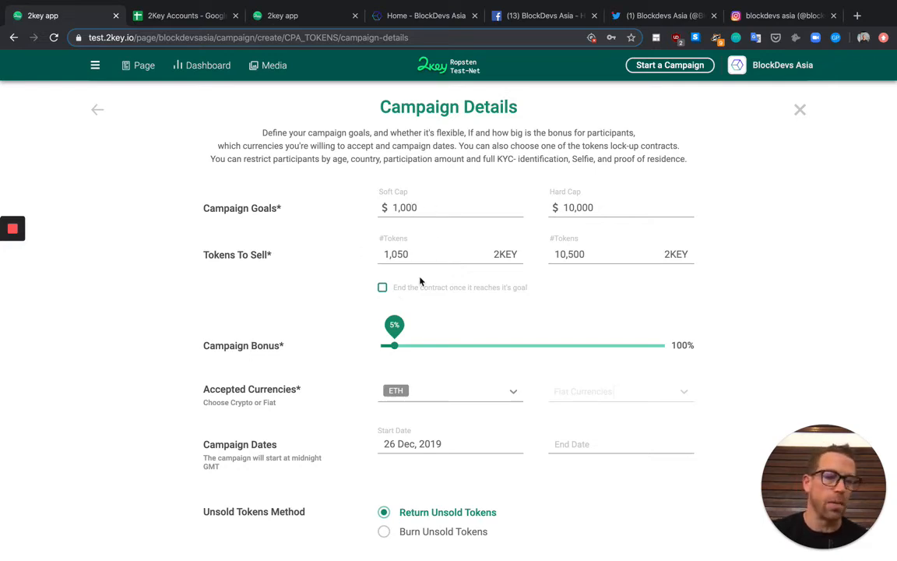
scroll(508, 265, down, 2)
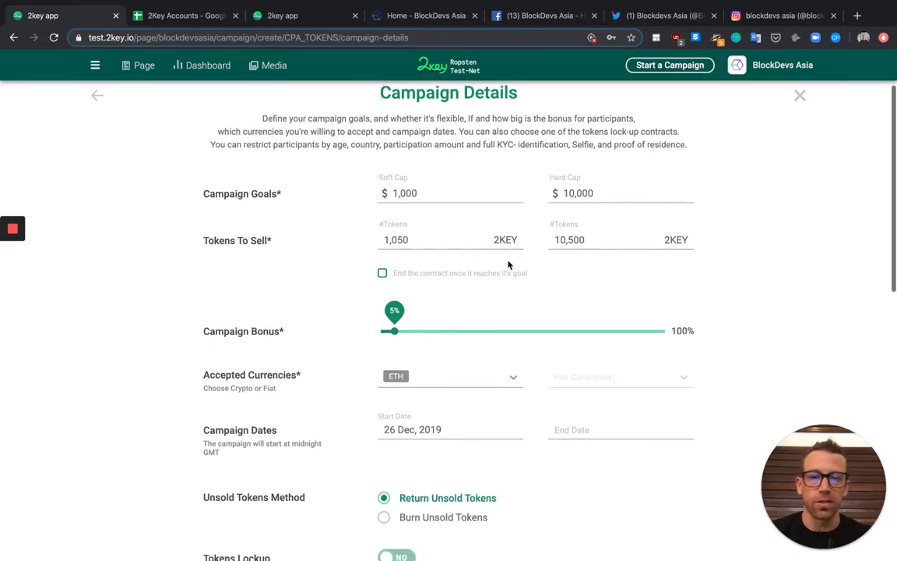
scroll(508, 265, down, 1)
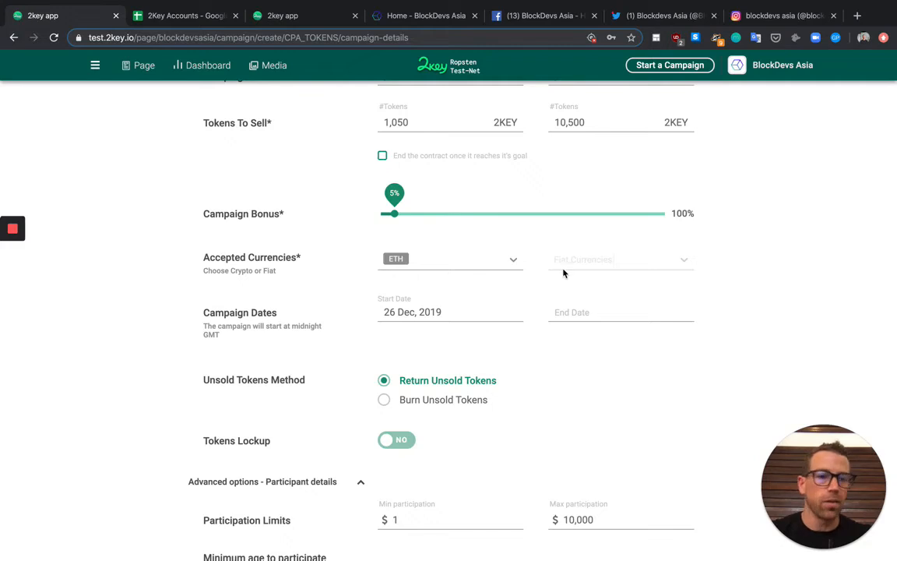
scroll(564, 273, down, 2)
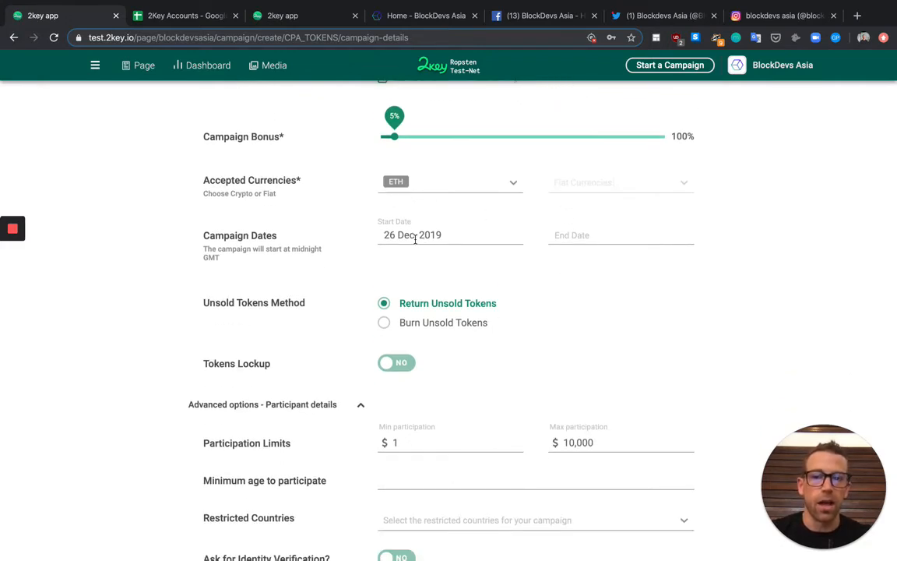
scroll(466, 313, down, 1)
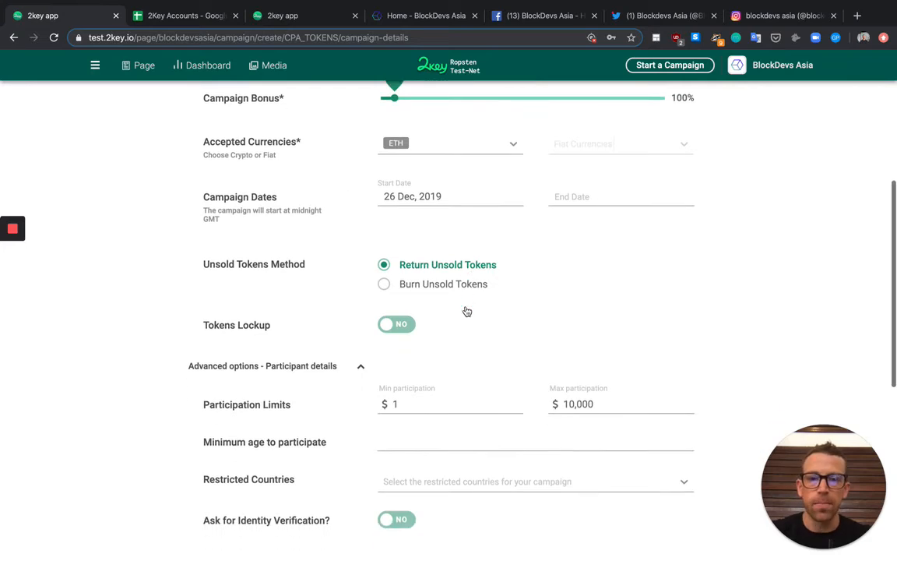
scroll(389, 296, up, 4)
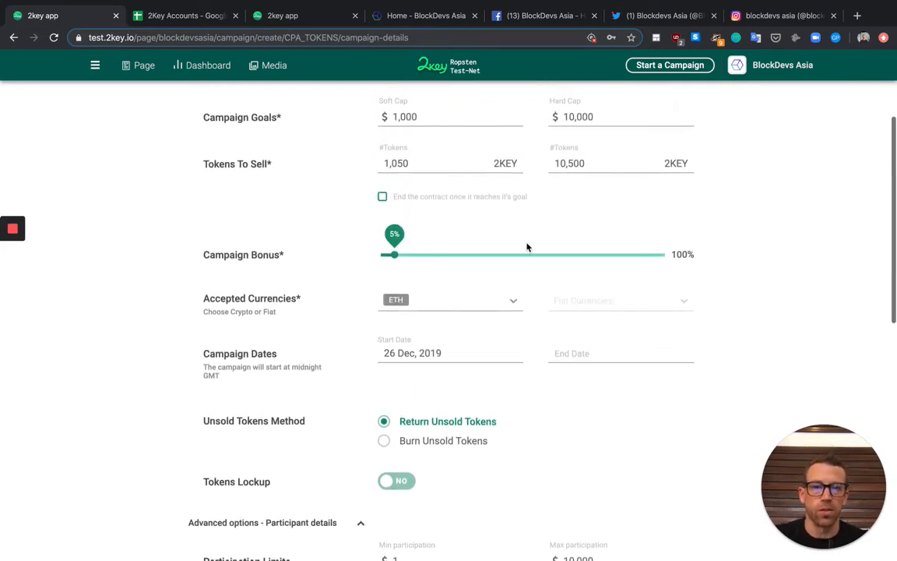
scroll(488, 390, down, 2)
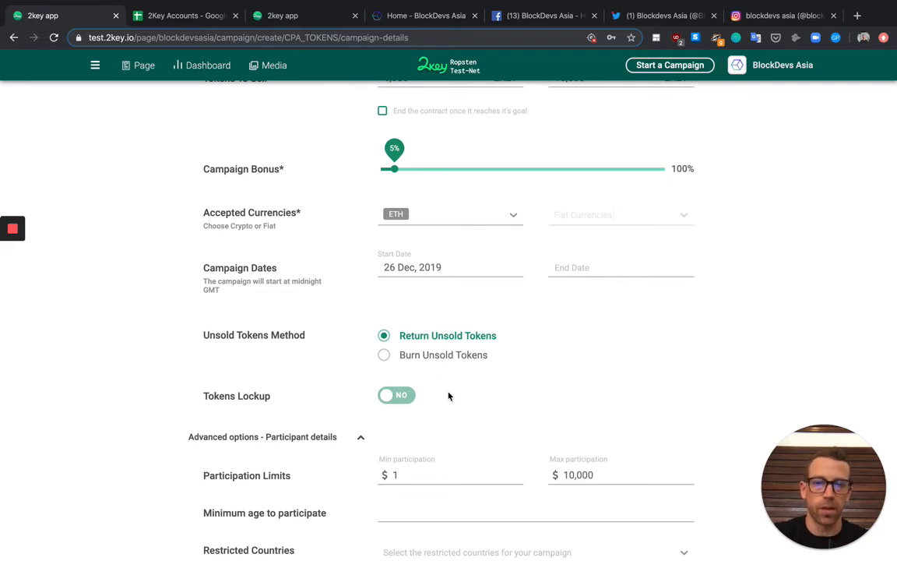
Turn Tokens Lockup on to preview its release options, then switch it back off
click(394, 402)
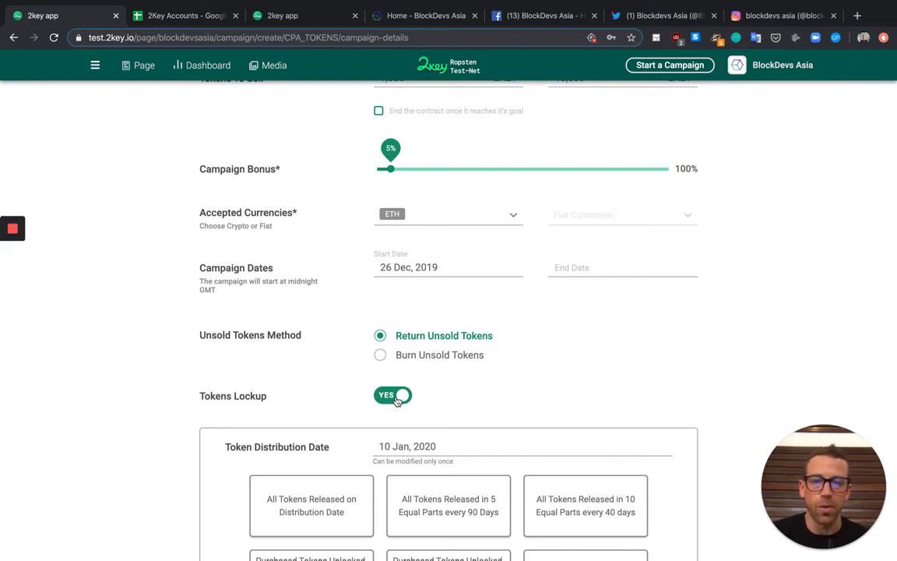
click(398, 400)
scroll(396, 401, down, 3)
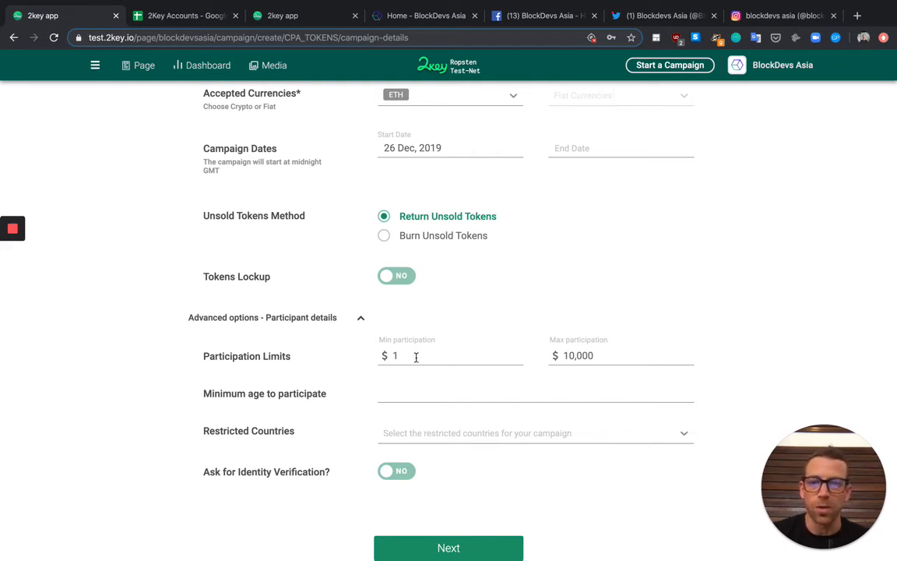
Set minimum participant age to 18 and restrict Afghanistan as the only country
click(386, 386)
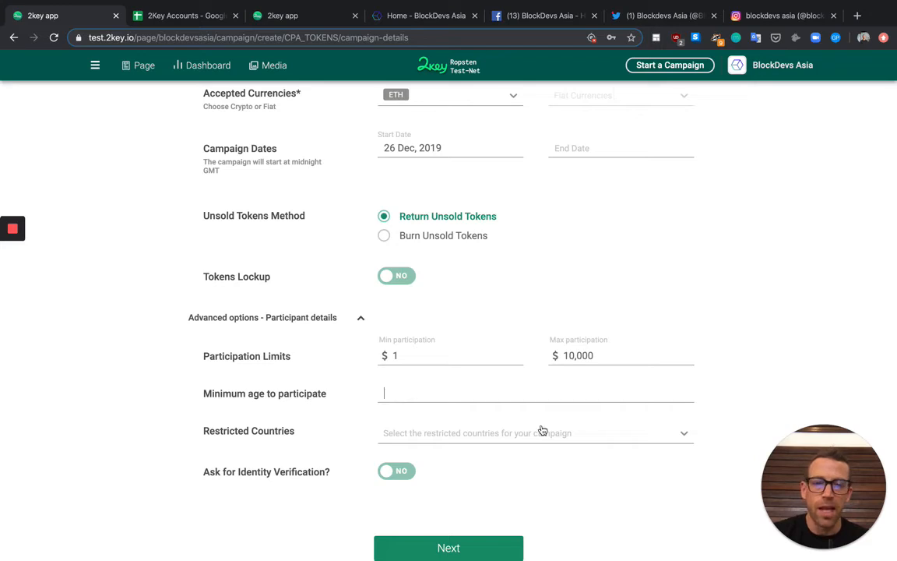
text(18)
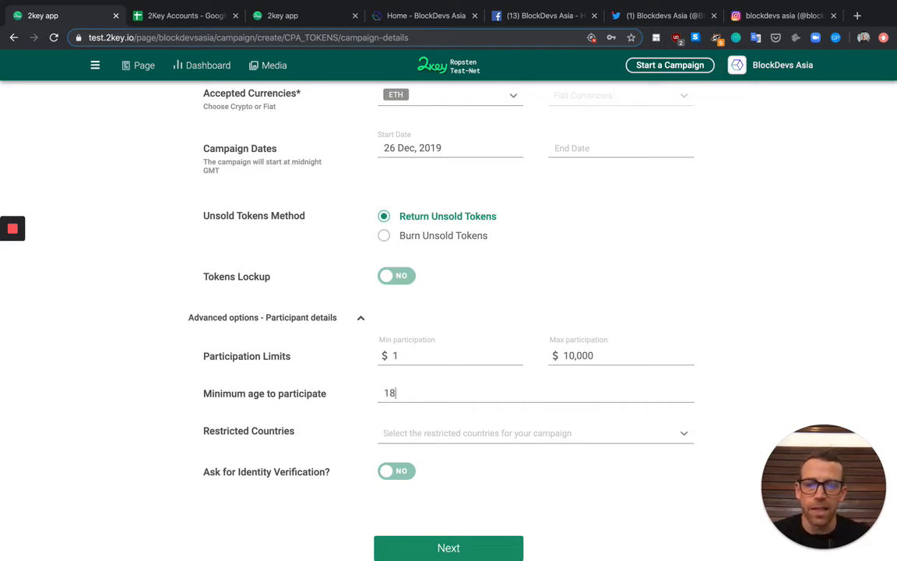
click(502, 434)
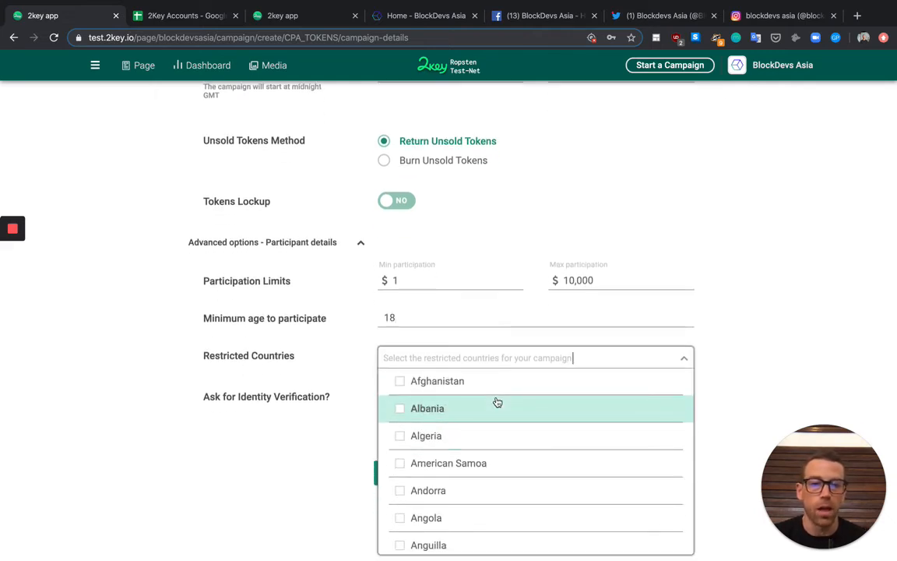
click(401, 389)
scroll(685, 390, down, 3)
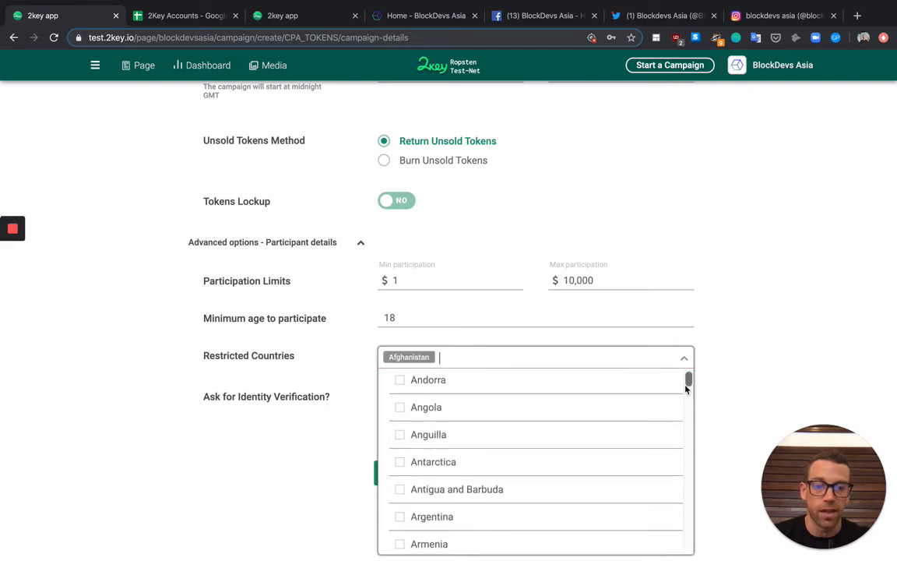
click(745, 368)
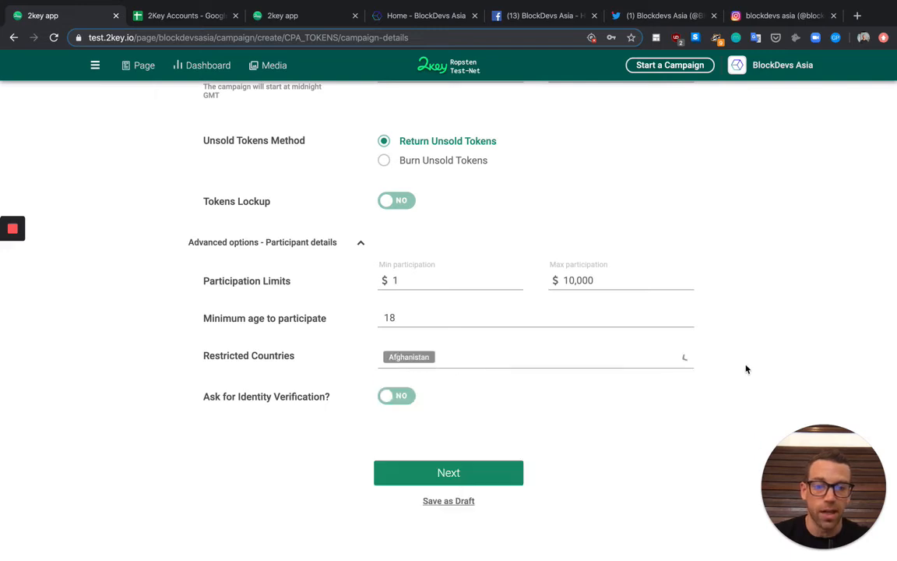
Toggle Ask for Identity Verification to YES and back to NO
click(411, 395)
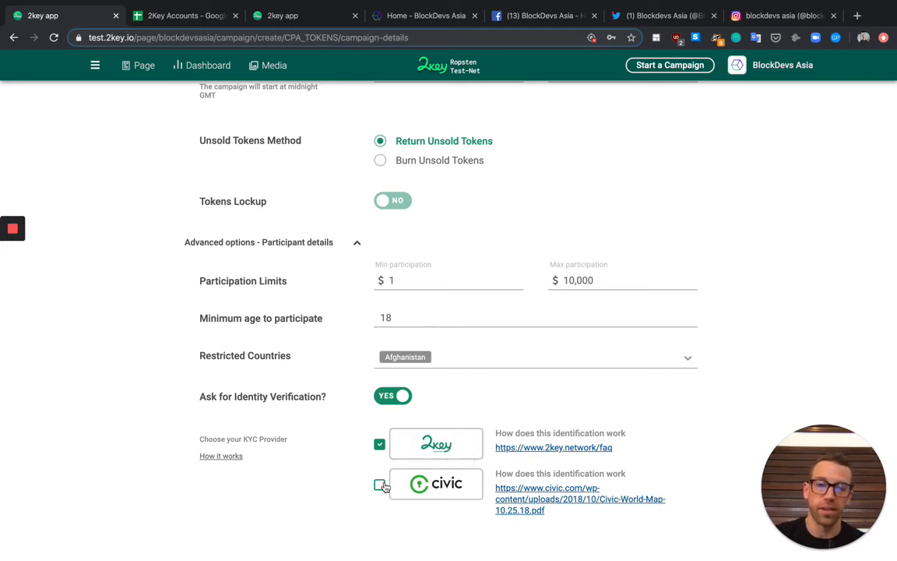
scroll(383, 486, down, 2)
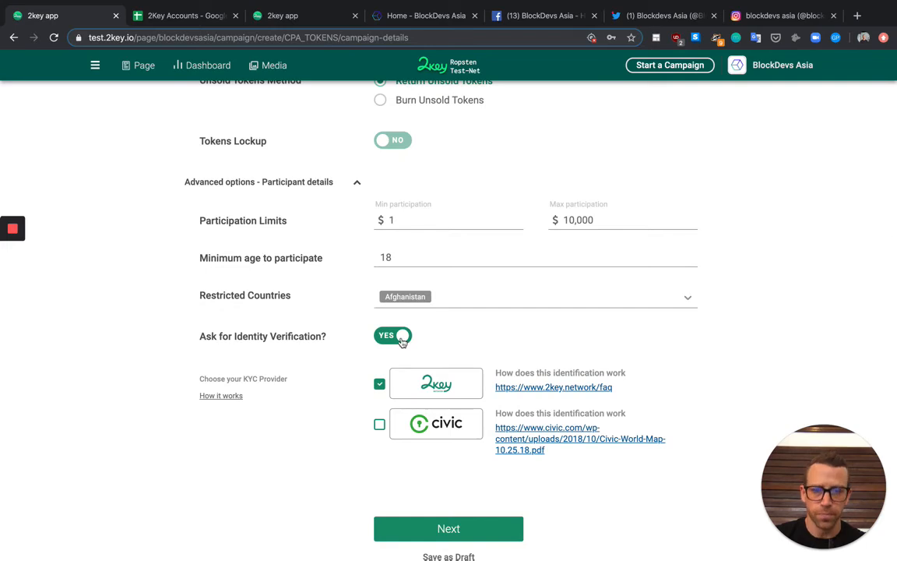
click(393, 343)
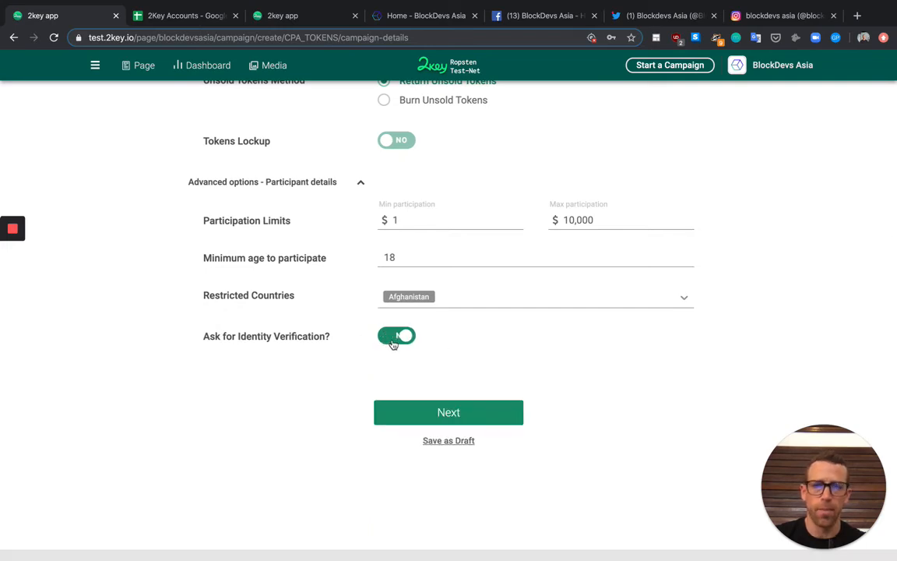
click(576, 220)
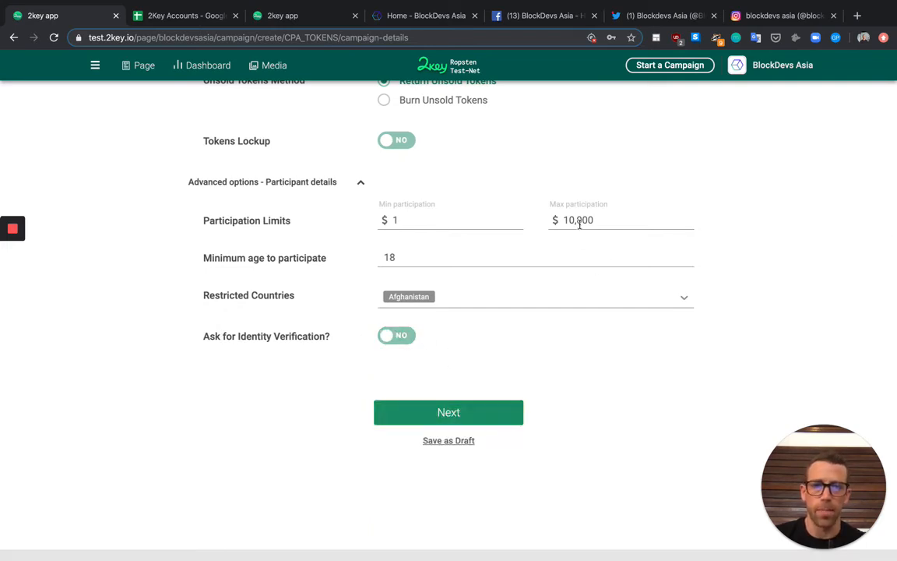
Move to Referral Reward with 10% Vanilla Equal reward, peeking at Referral Limitations (chain limit 40) unchanged
click(445, 413)
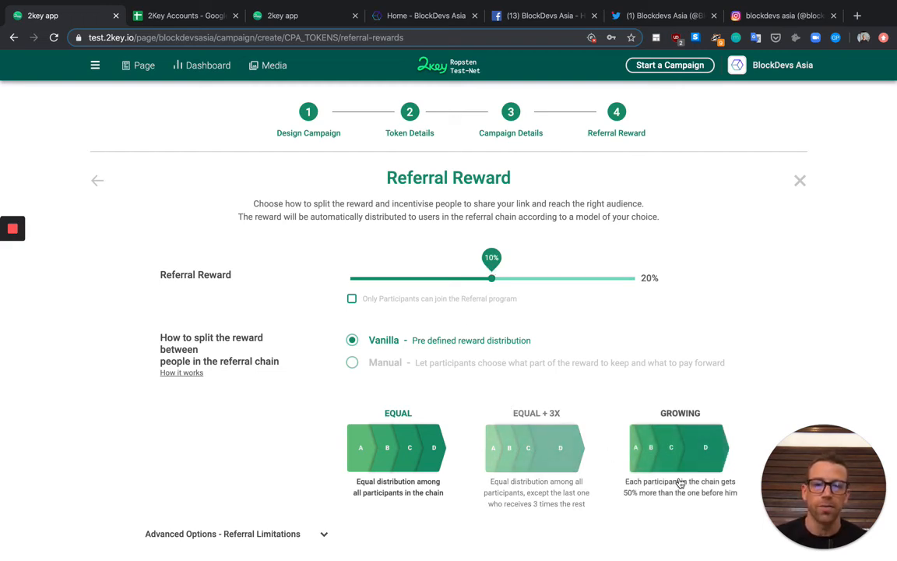
scroll(680, 483, down, 1)
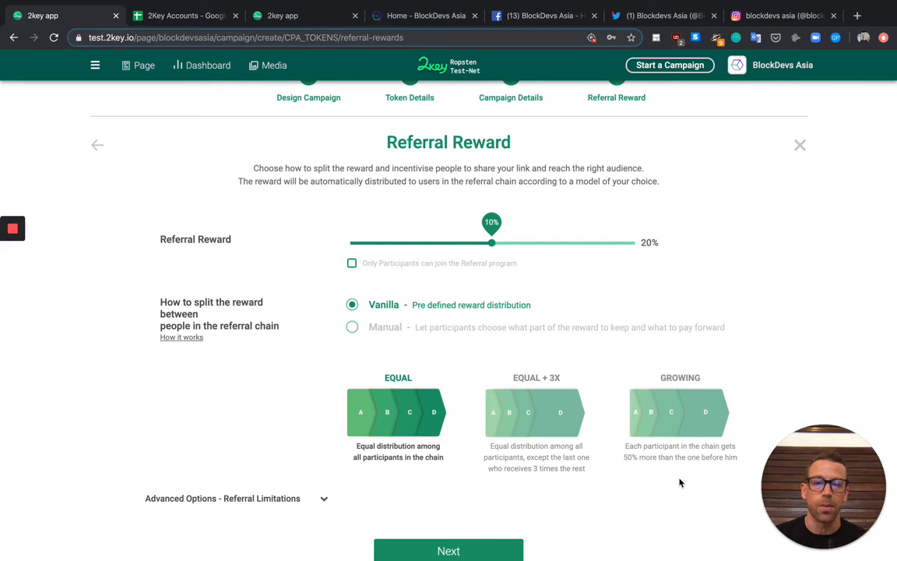
scroll(679, 483, down, 2)
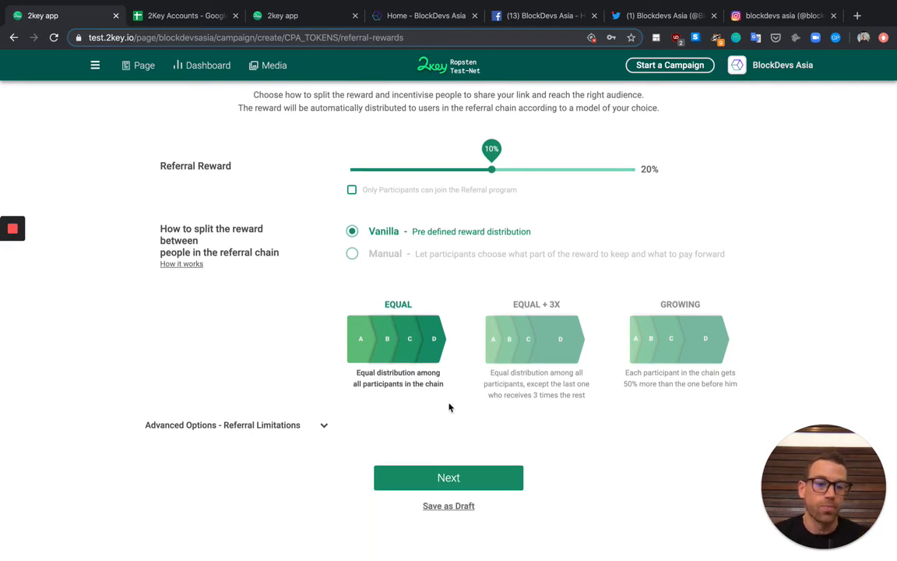
click(312, 424)
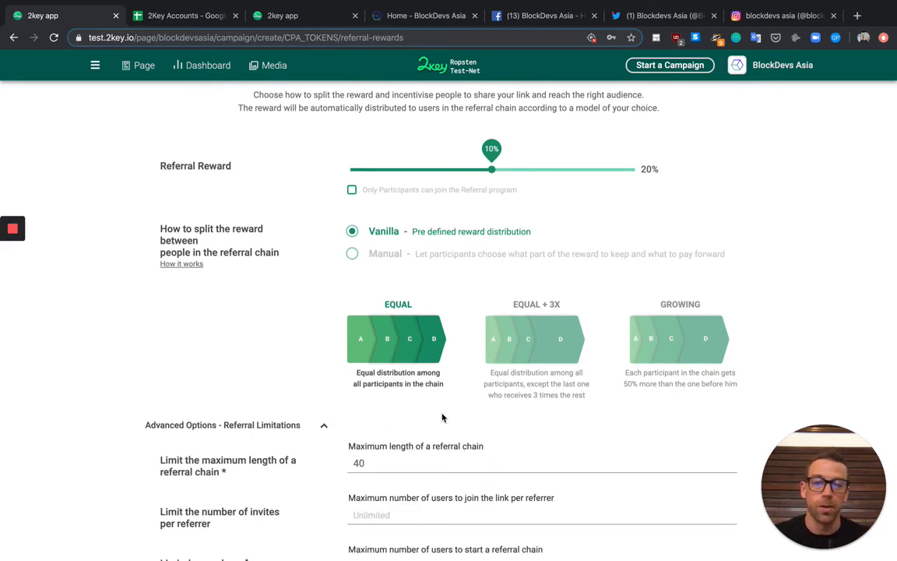
scroll(443, 418, down, 2)
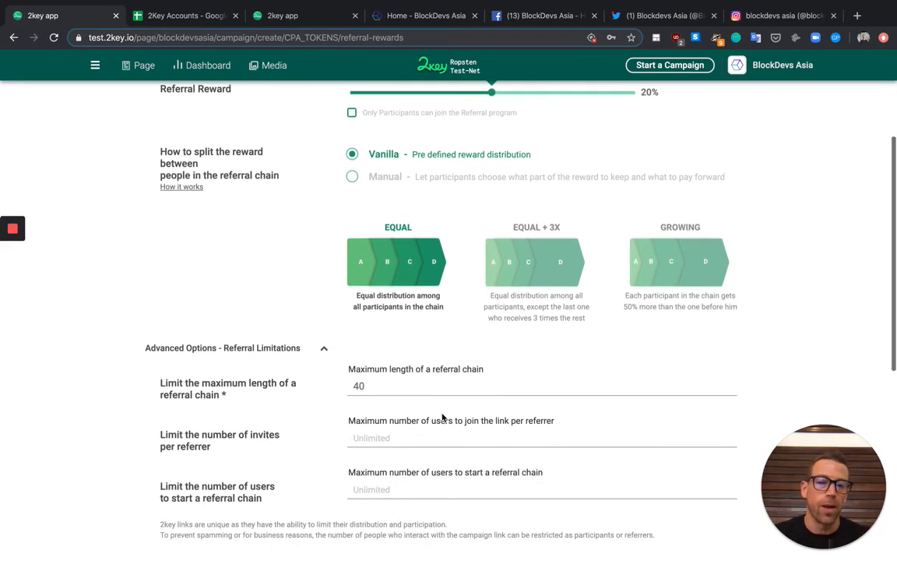
click(317, 351)
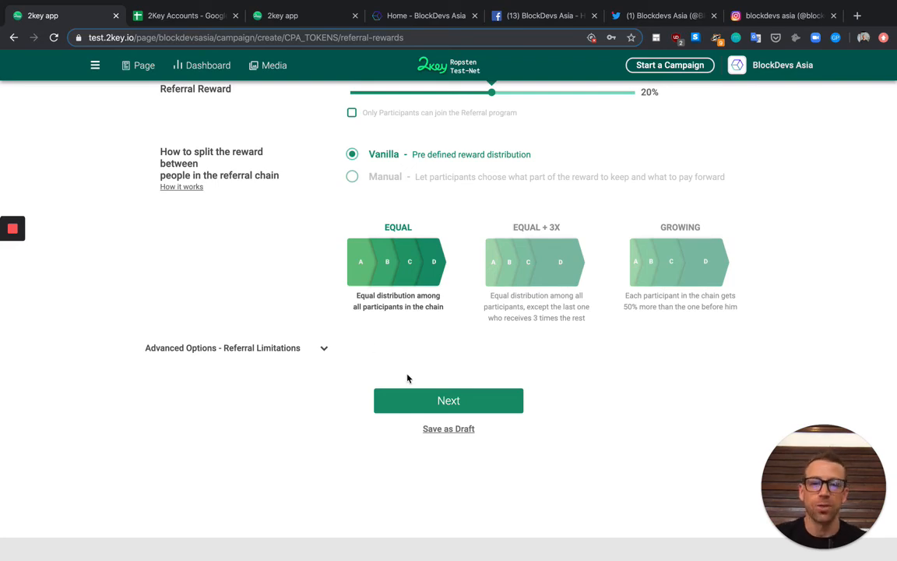
Go to Review Contract and scroll through the details, preview and 0.00021 ETH deployment fee
click(434, 399)
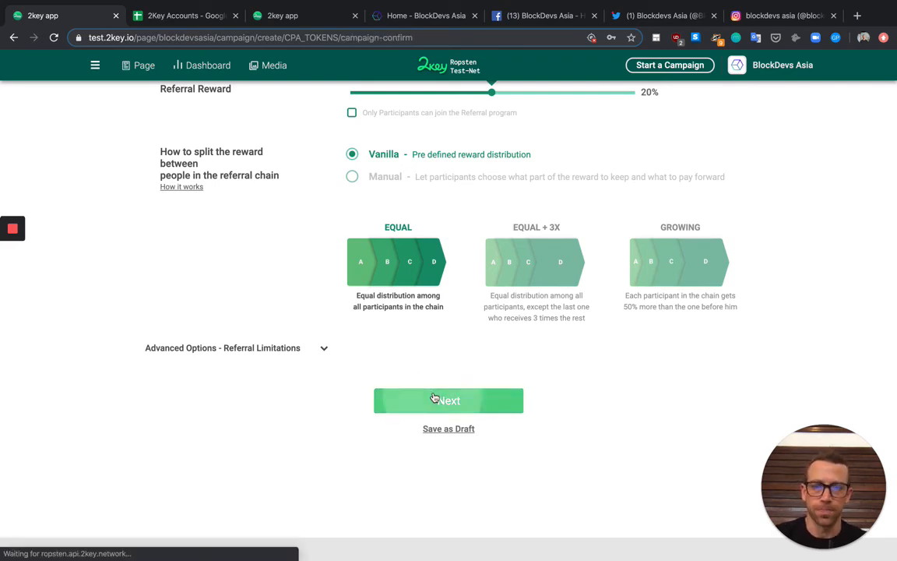
scroll(633, 314, up, 12)
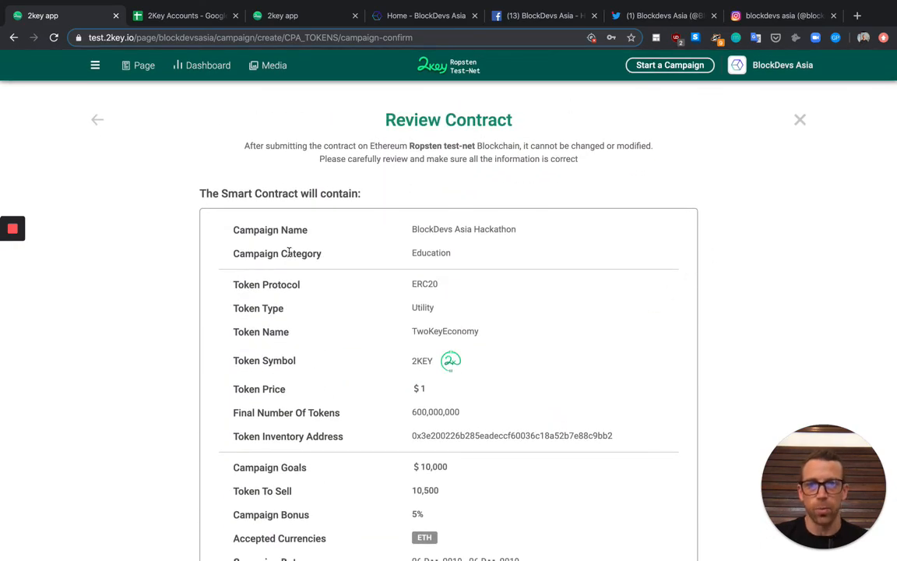
scroll(423, 460, down, 11)
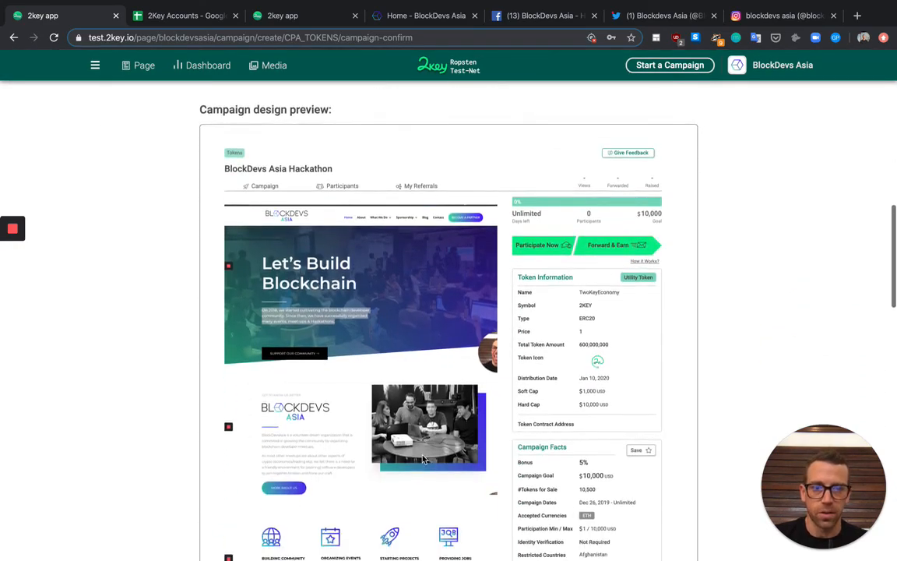
scroll(423, 459, down, 3)
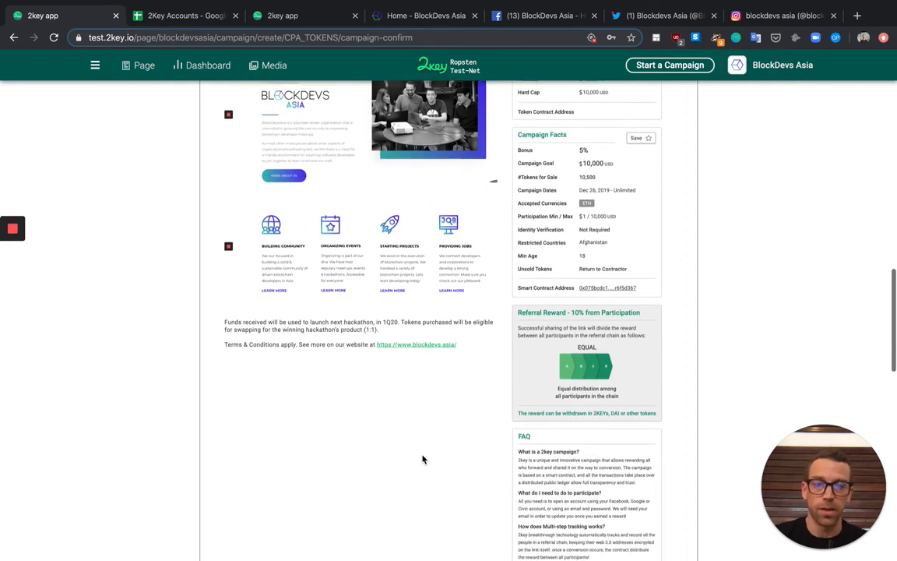
scroll(423, 459, down, 8)
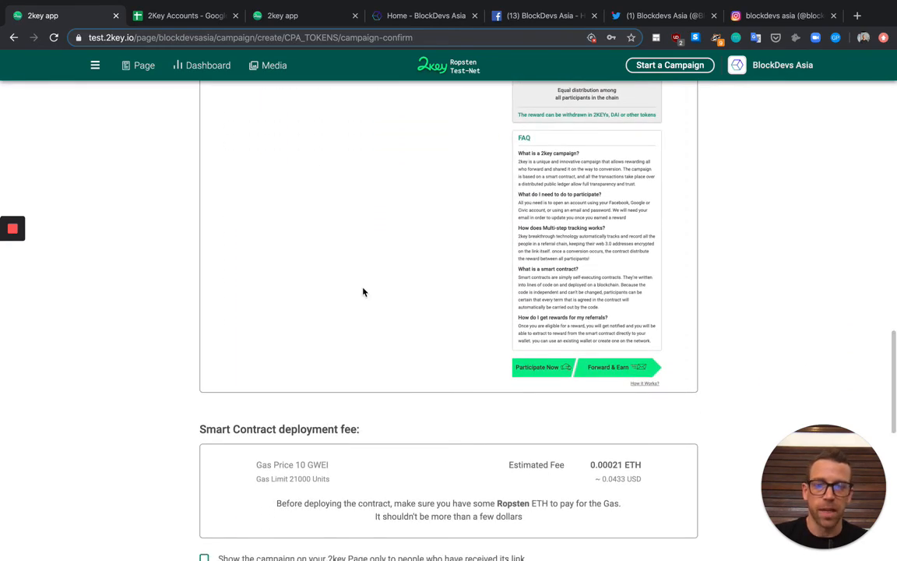
scroll(363, 292, down, 8)
scroll(363, 292, down, 2)
scroll(491, 274, up, 3)
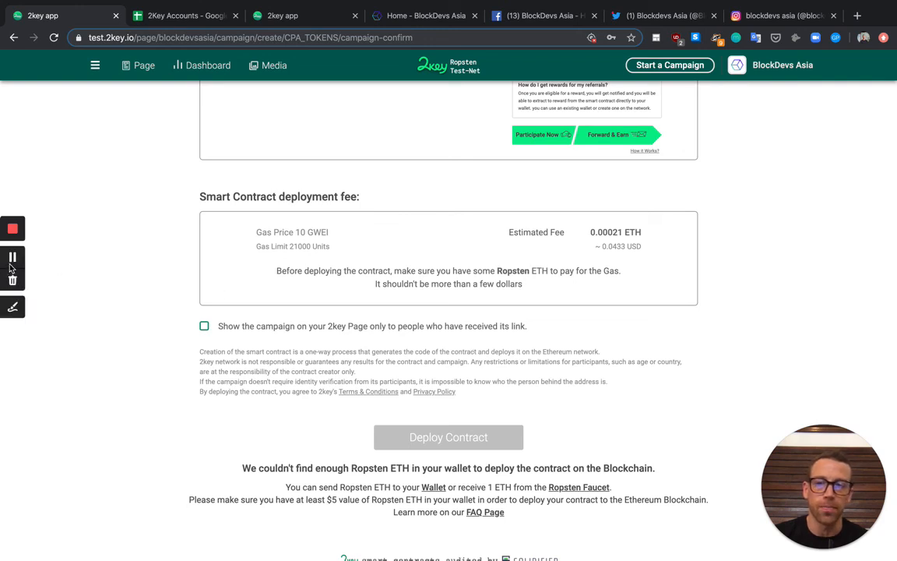
Deploy the campaign contract, continue to the 10,500 2KEY funding request, then show the BlockDevs Asia site
click(12, 264)
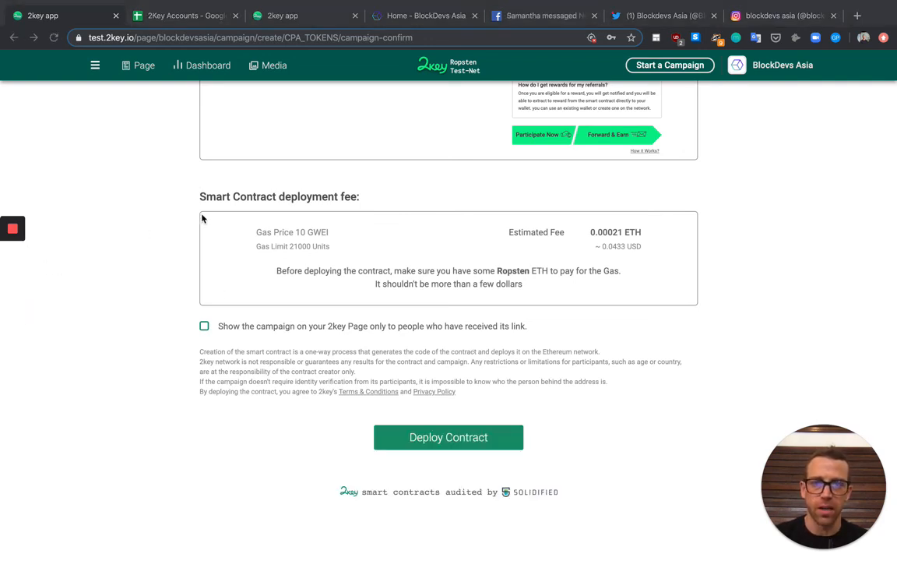
click(441, 440)
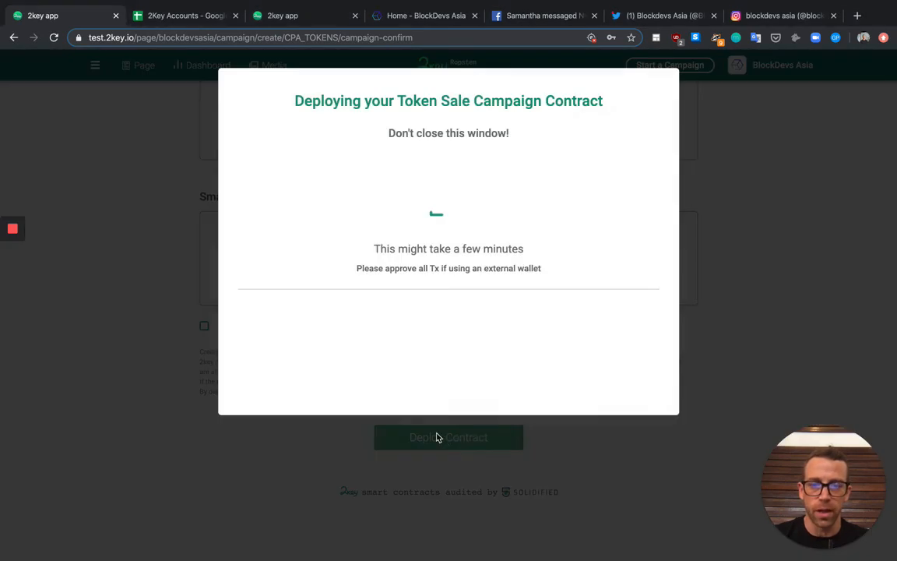
mouse_move(3, 260)
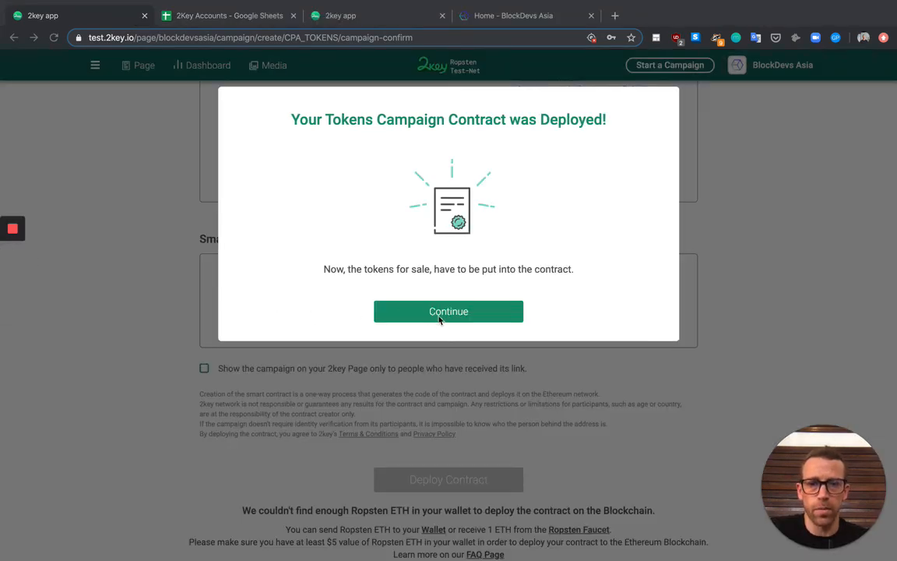
click(463, 316)
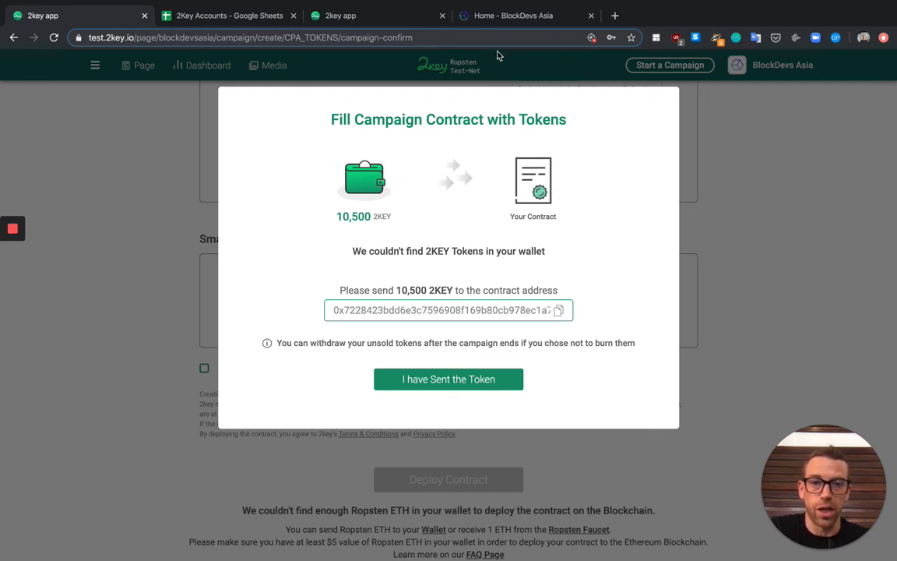
click(464, 19)
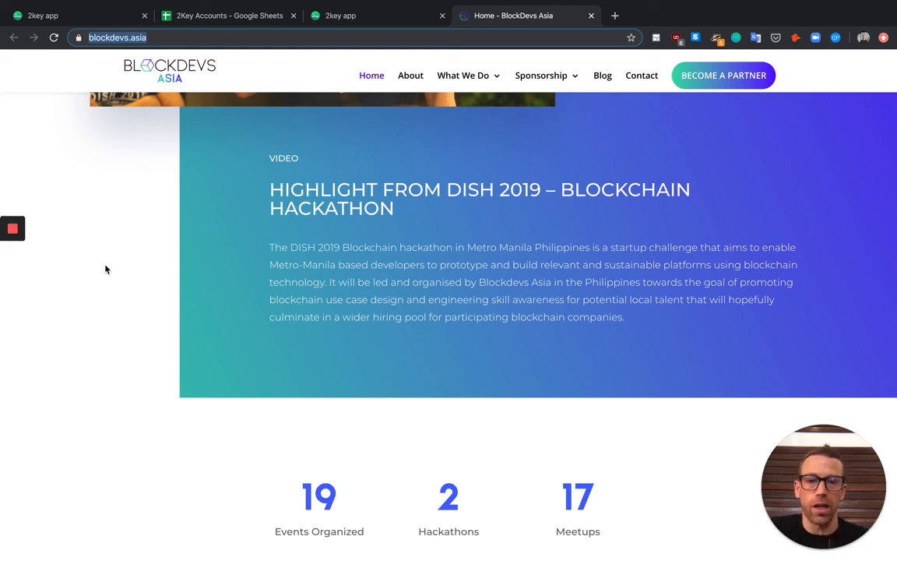
scroll(106, 269, up, 15)
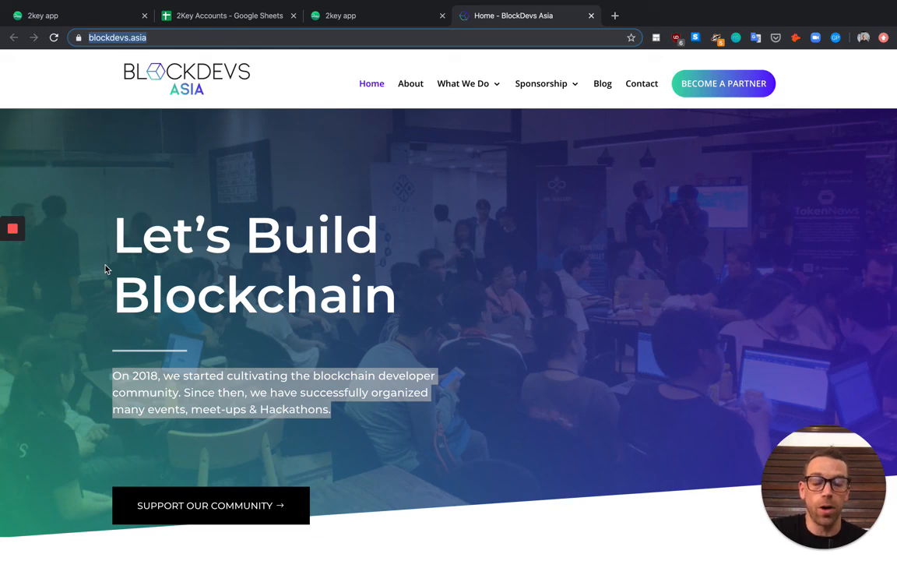
mouse_move(19, 272)
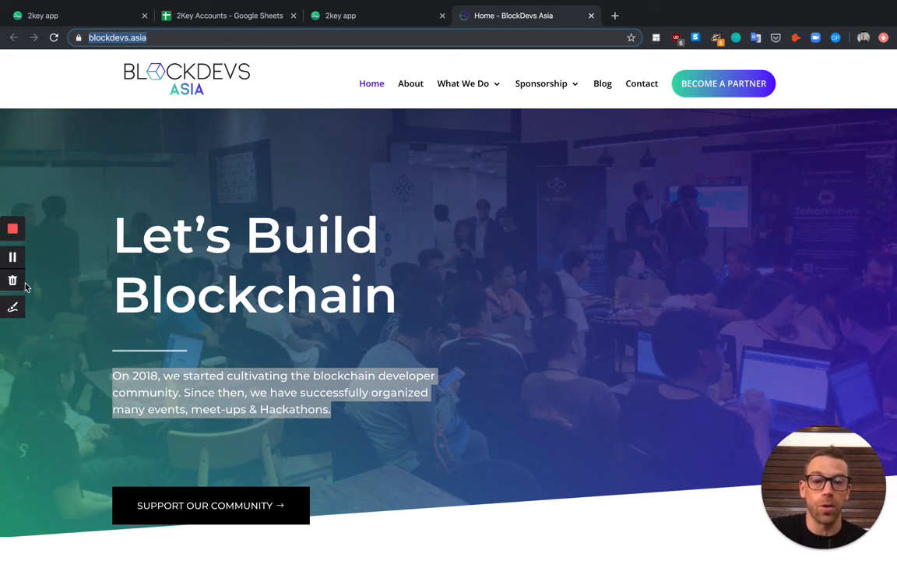